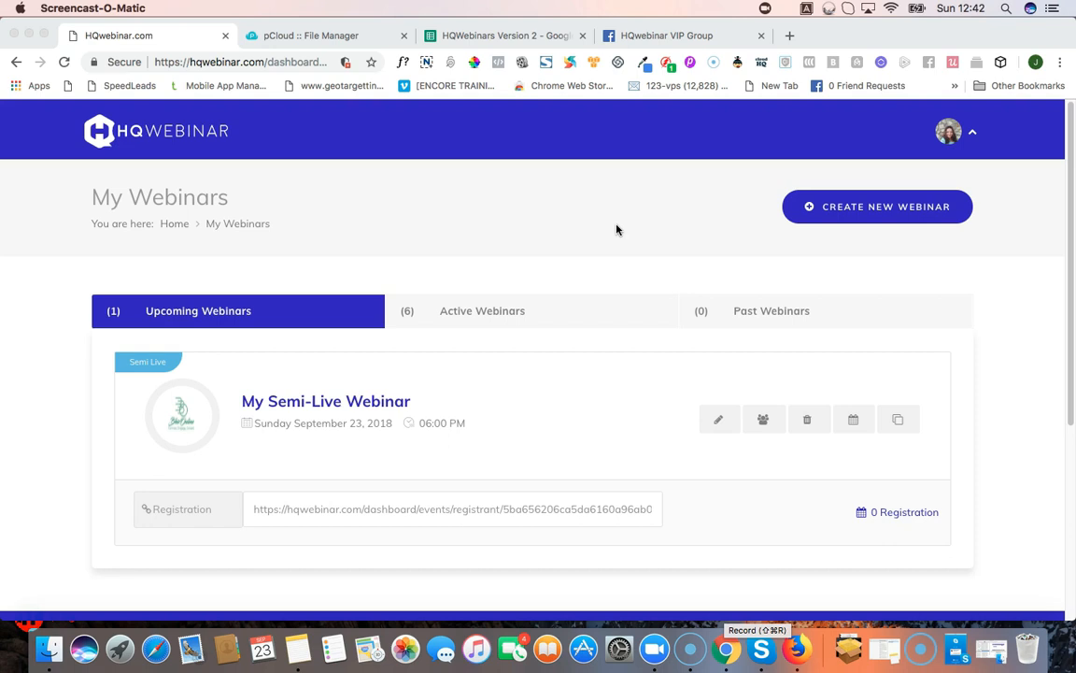
{"action": "left_click", "coordinate": [593, 232]}
{"action": "left_click", "coordinate": [581, 228]}
{"action": "left_click", "coordinate": [553, 226]}
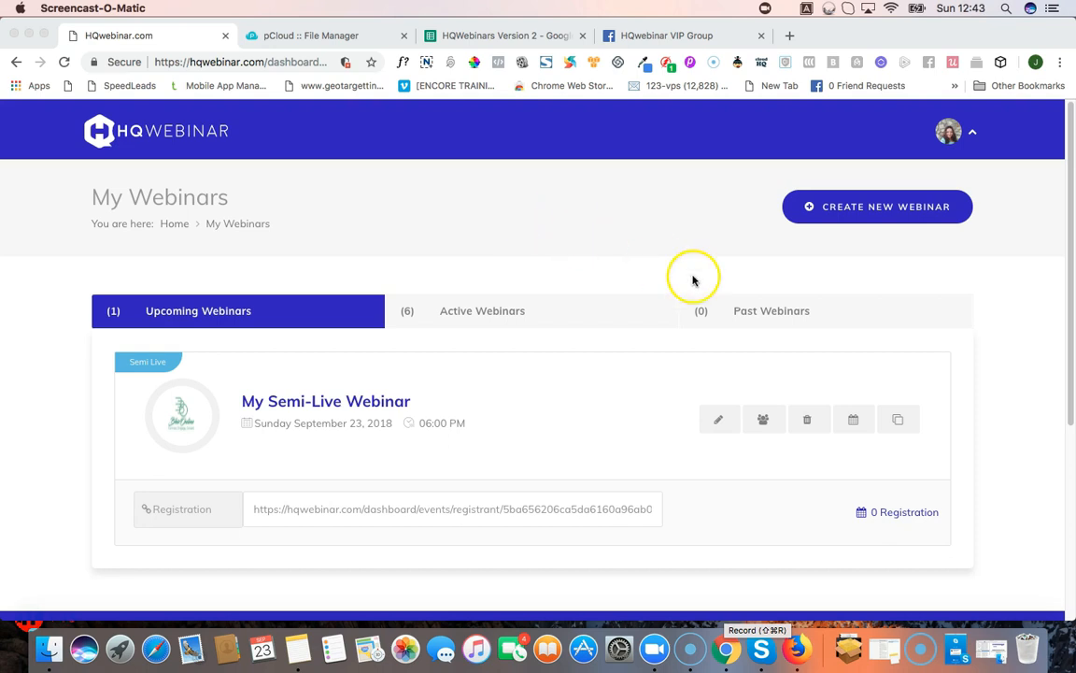
Step: Create a new evergreen webinar and confirm its creation
{"action": "left_click", "coordinate": [852, 214]}
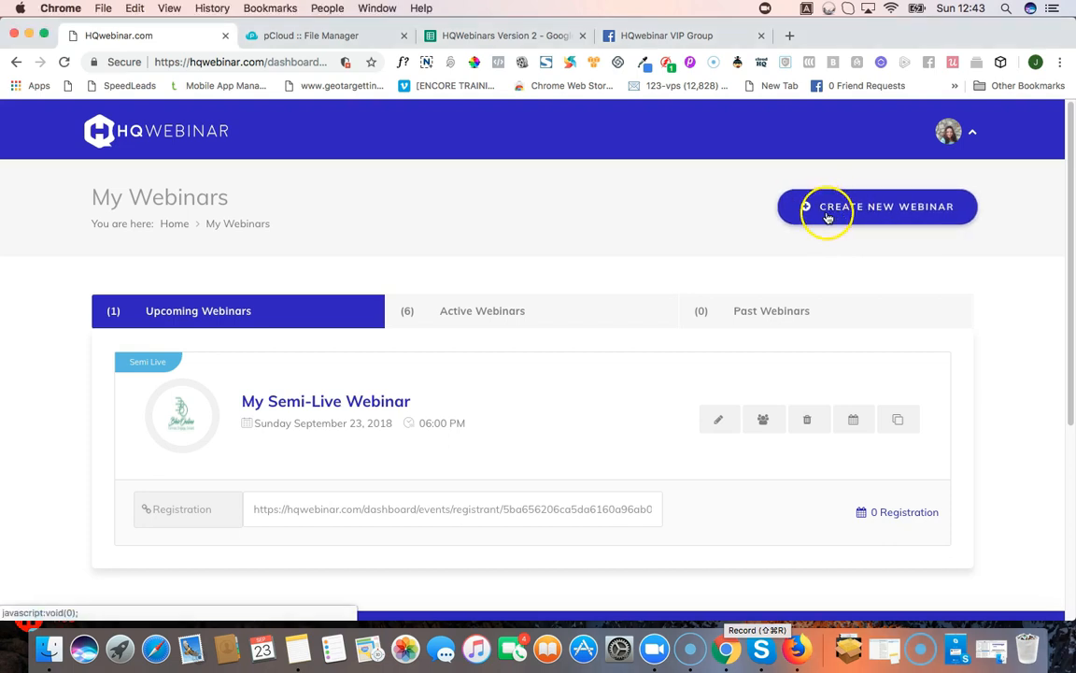
{"action": "left_click", "coordinate": [827, 215]}
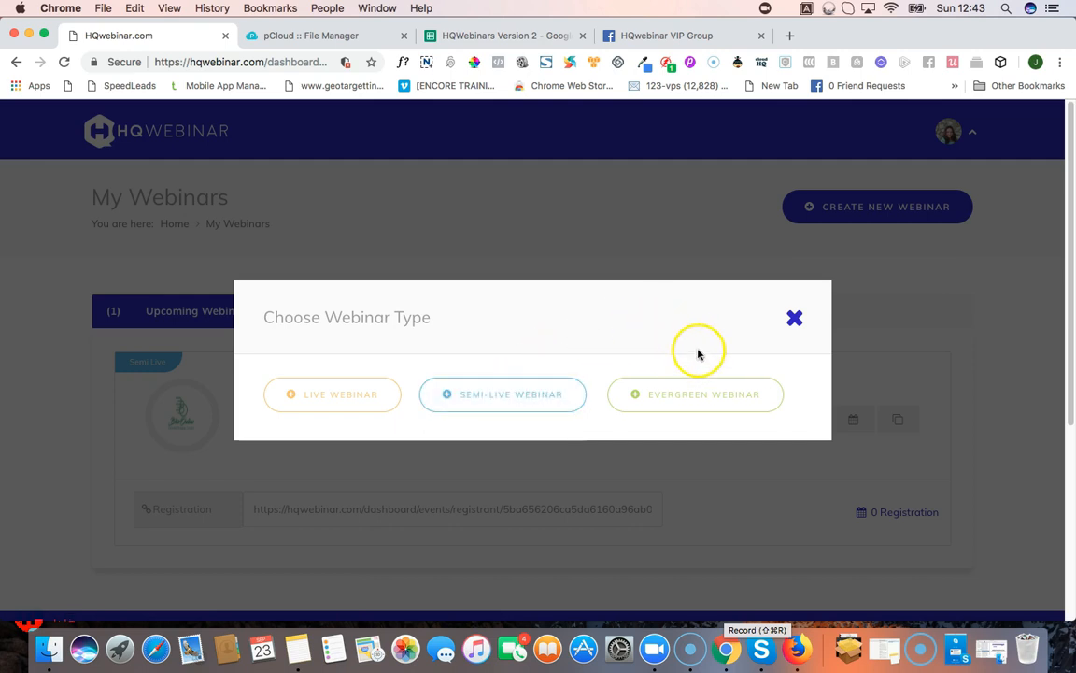
{"action": "left_click", "coordinate": [701, 398]}
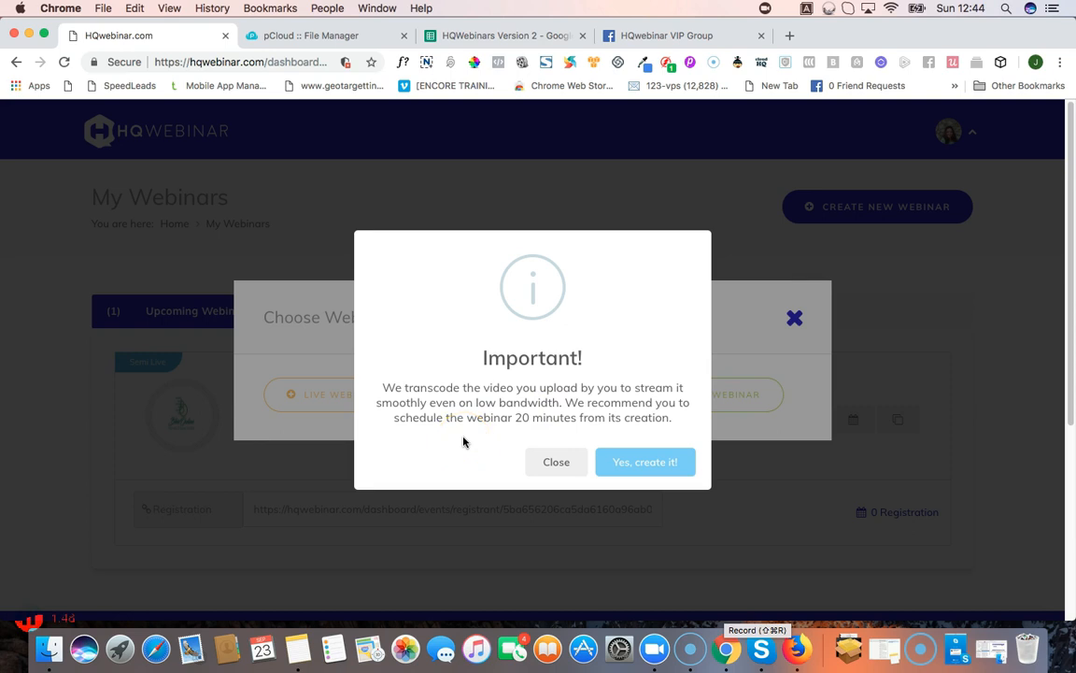
{"action": "left_click", "coordinate": [644, 463]}
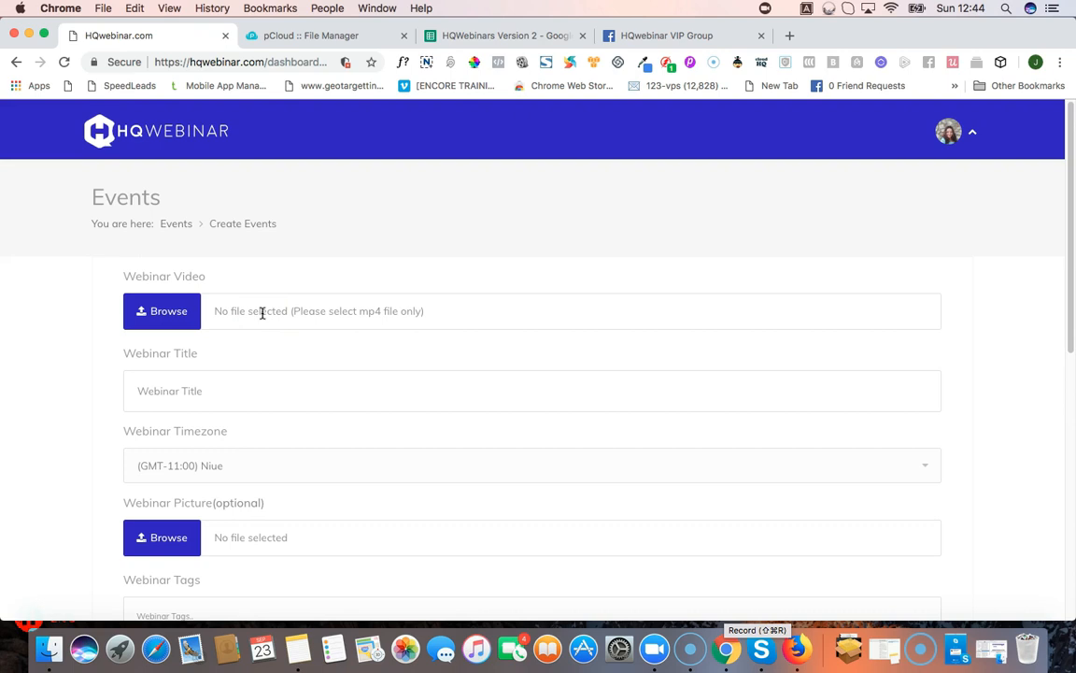
Step: Upload "How you can use your webinar recordings inside of HQWebinar.mp4" from the Documents folder as the webinar video
{"action": "left_click", "coordinate": [159, 318]}
{"action": "left_click", "coordinate": [161, 317]}
{"action": "left_click", "coordinate": [252, 300]}
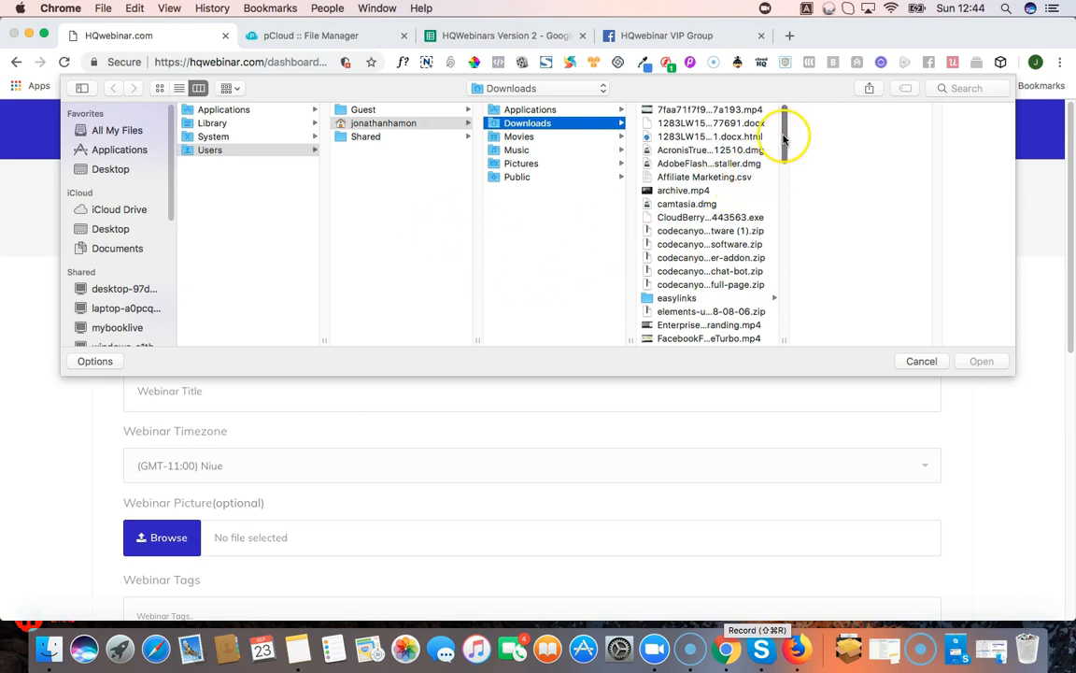
{"action": "left_click_drag", "start_coordinate": [783, 138], "coordinate": [780, 317]}
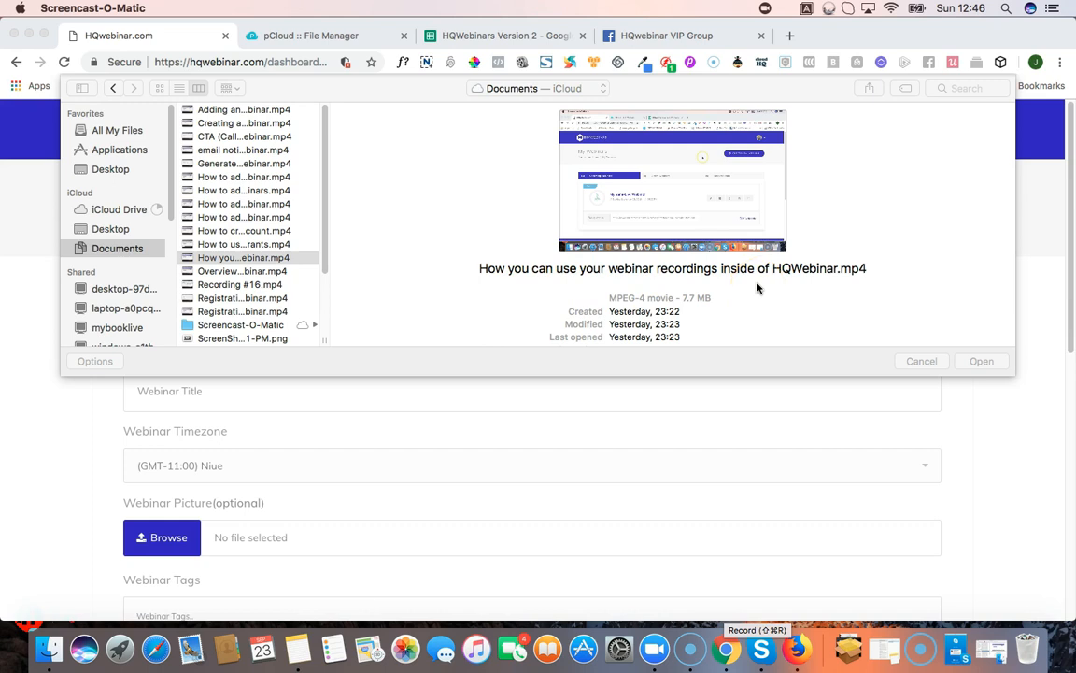
{"action": "left_click", "coordinate": [300, 261]}
{"action": "left_click", "coordinate": [985, 368]}
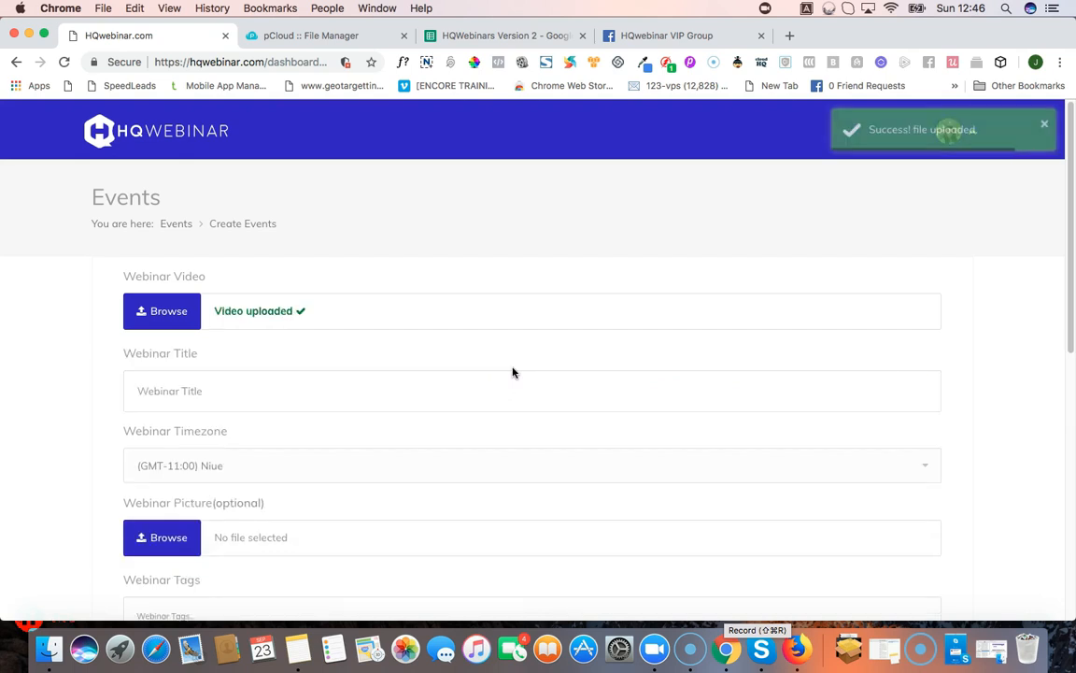
Step: Enter "How to use your recordings inside of HQWebinar" as the webinar title
{"action": "left_click", "coordinate": [228, 394]}
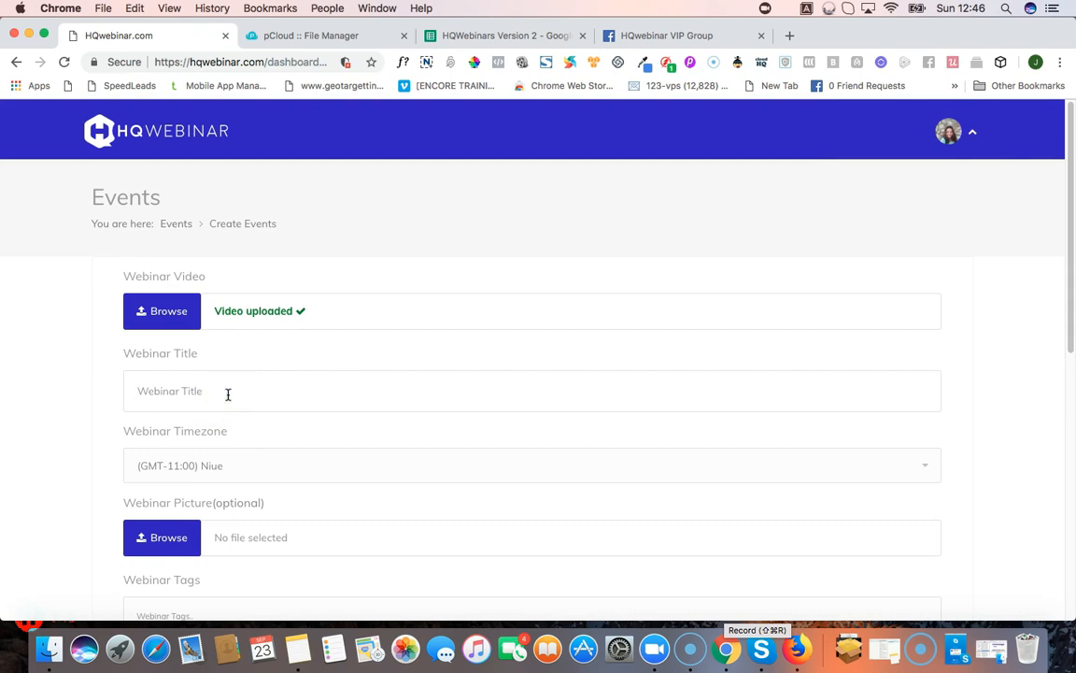
{"action": "type", "text": "How to use your recordings insi"}
{"action": "type", "text": "de of"}
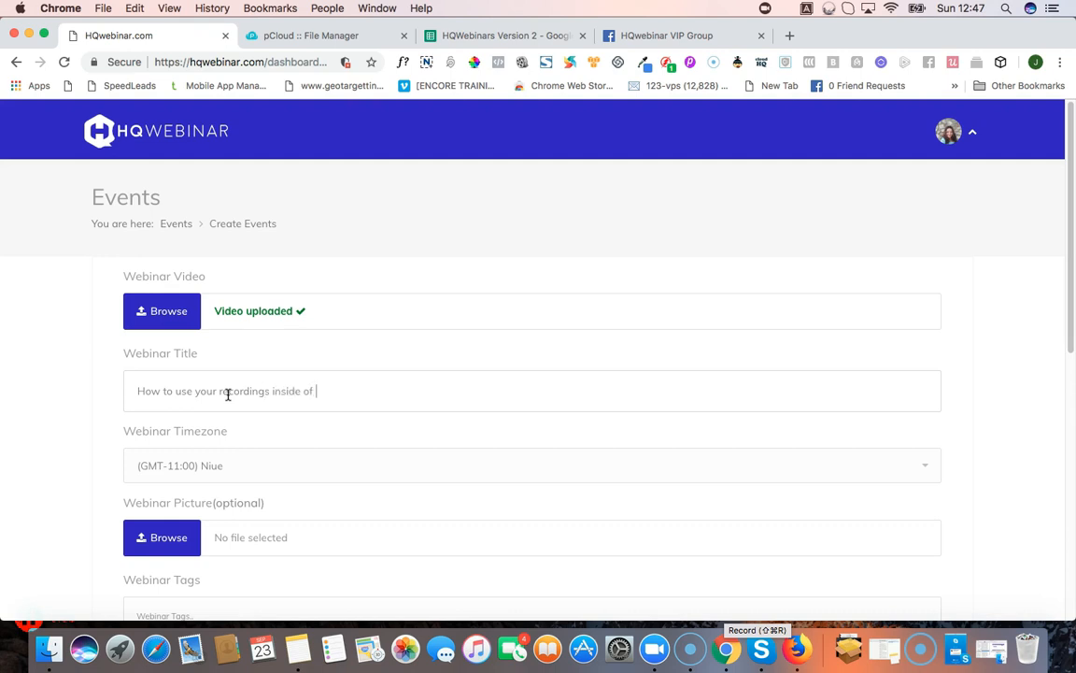
{"action": "type", "text": " HQWebinar"}
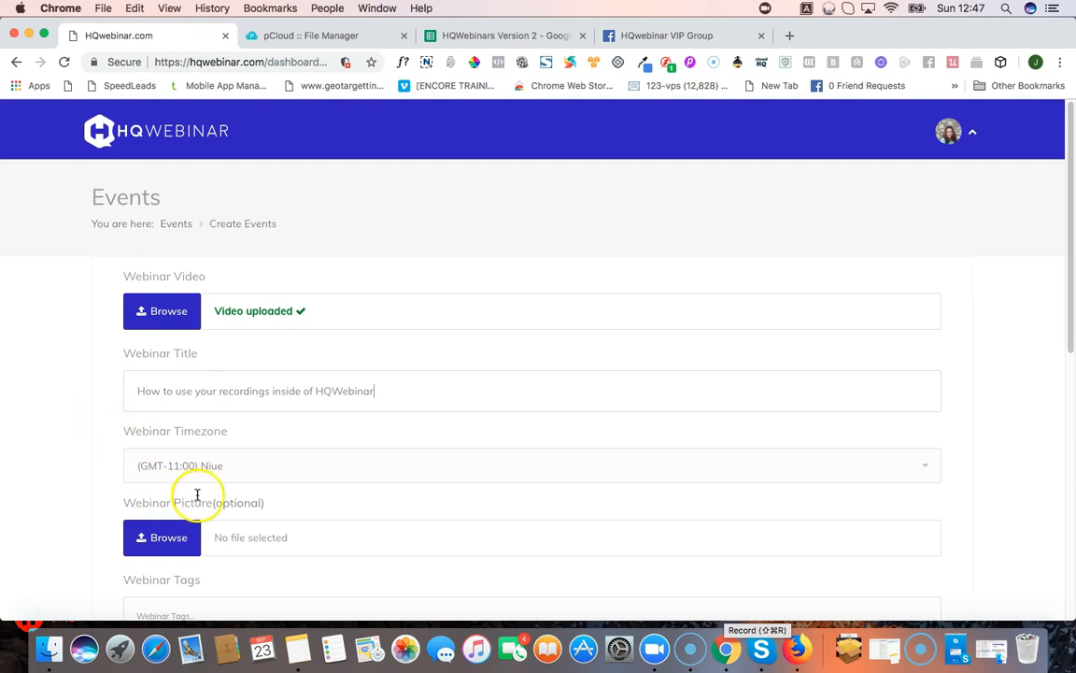
Step: Set the webinar timezone to (GMT+01:00) London
{"action": "left_click", "coordinate": [246, 474]}
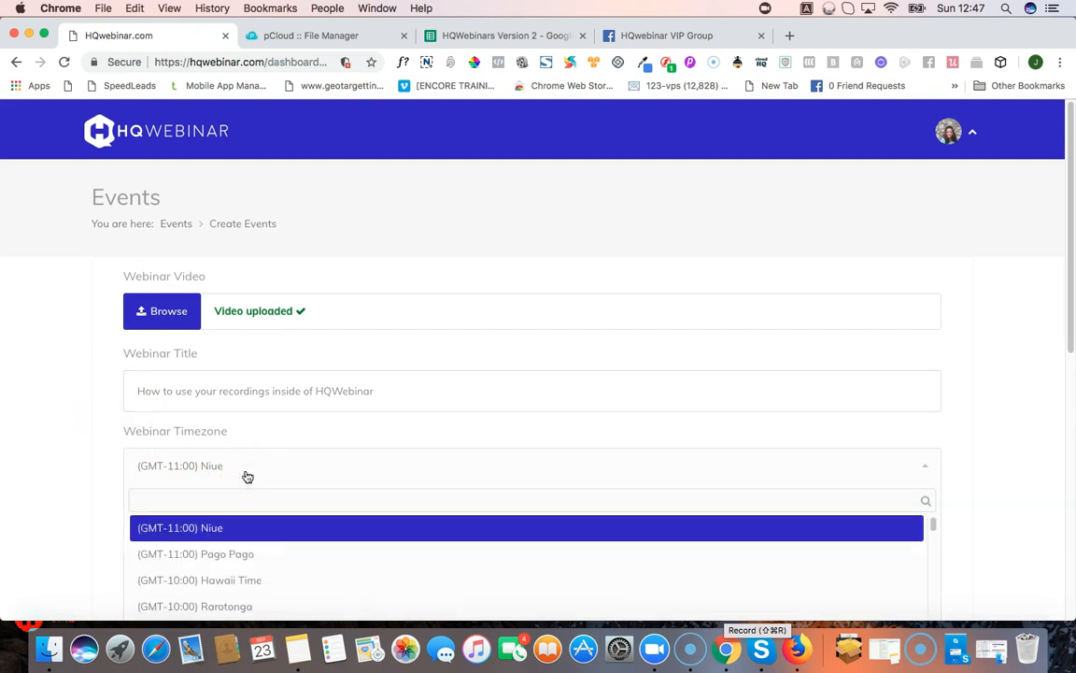
{"action": "type", "text": "l"}
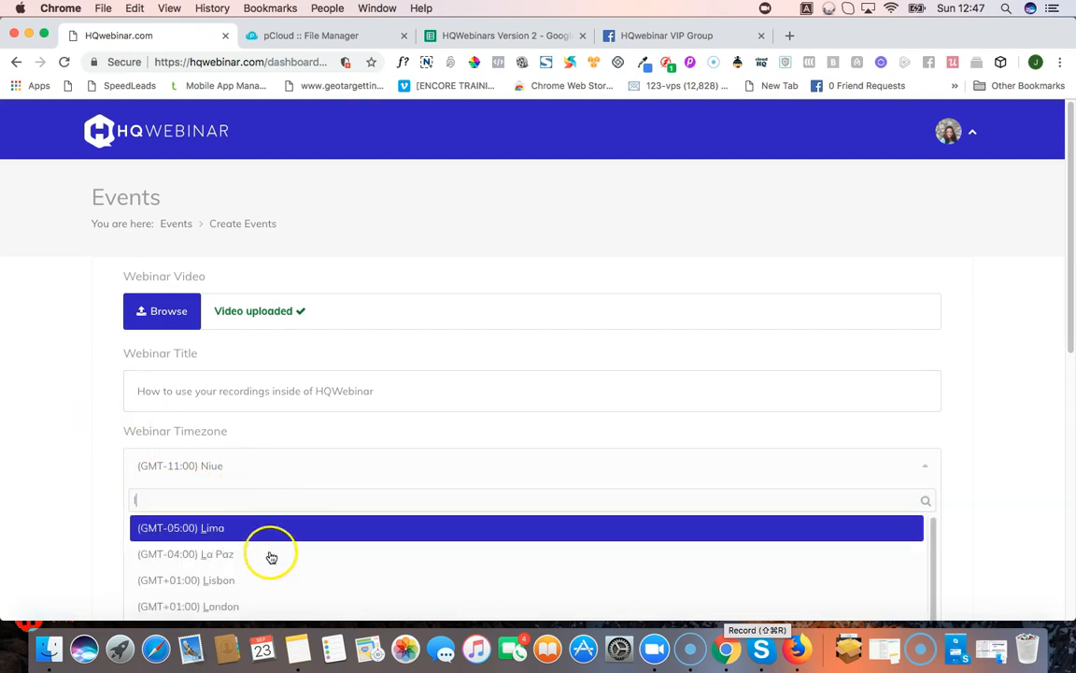
{"action": "left_click", "coordinate": [236, 587]}
{"action": "left_click", "coordinate": [224, 605]}
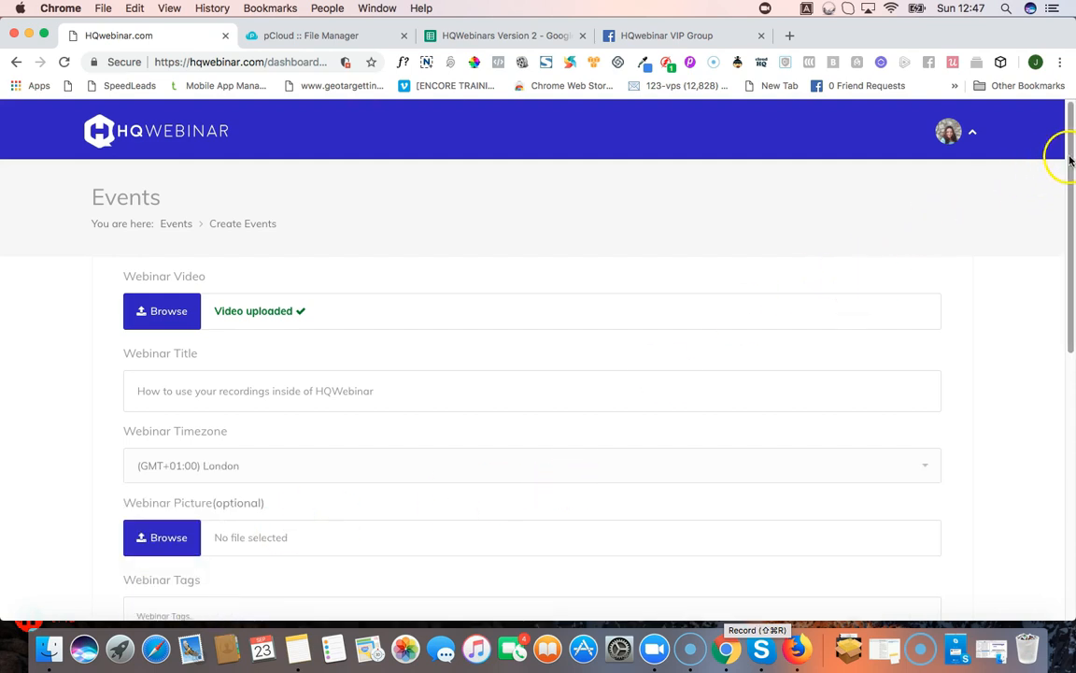
Step: Add the webinar tags "recordings" and "hqwebinar"
{"action": "left_click_drag", "start_coordinate": [1072, 163], "coordinate": [1072, 247]}
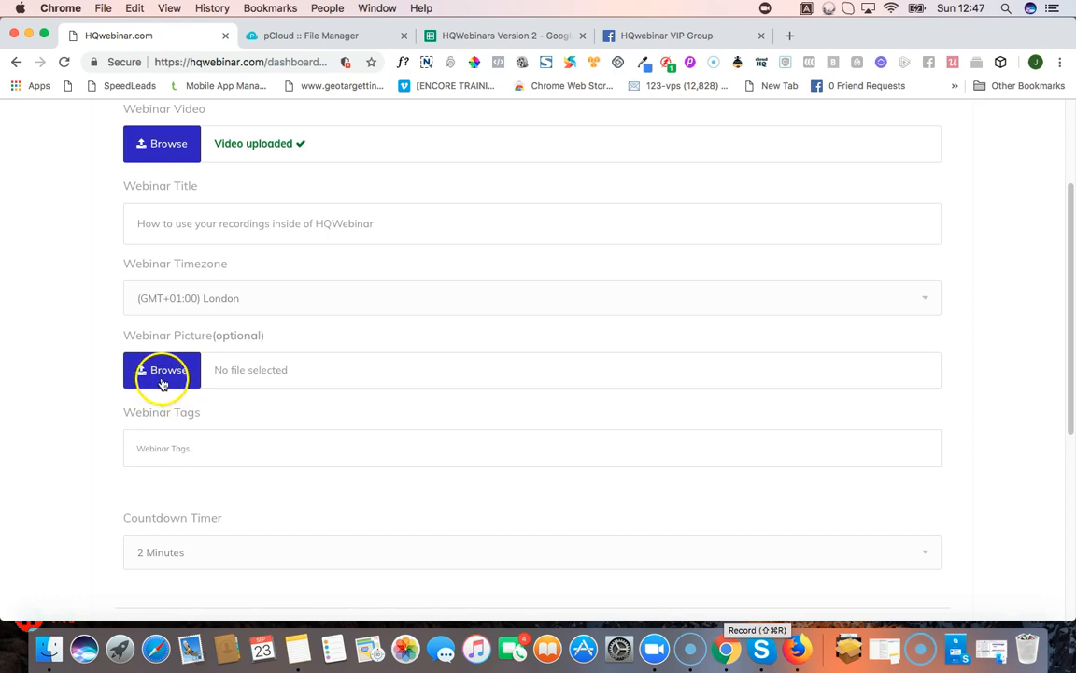
{"action": "left_click", "coordinate": [217, 450]}
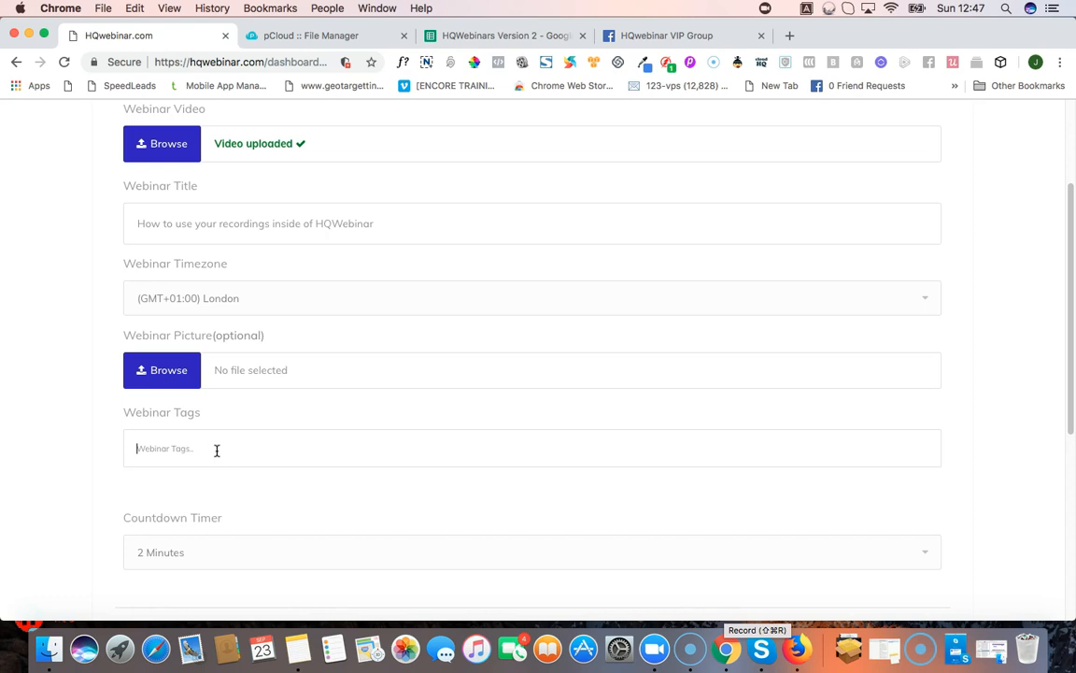
{"action": "type", "text": "r"}
{"action": "key", "text": "Return"}
{"action": "type", "text": "H"}
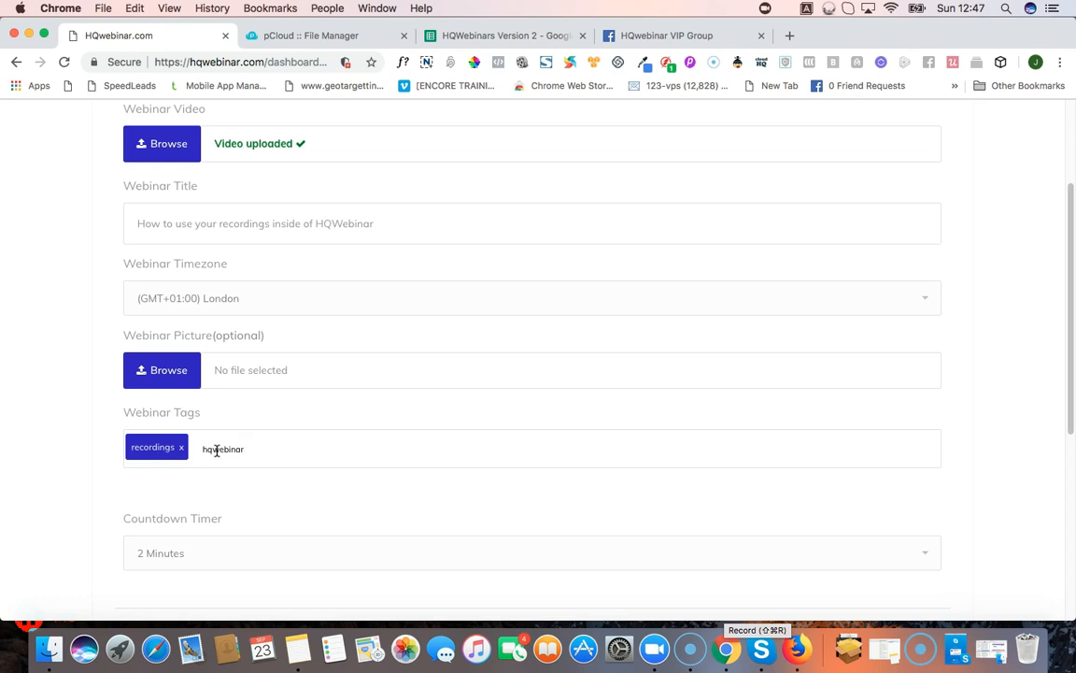
{"action": "key", "text": "Return"}
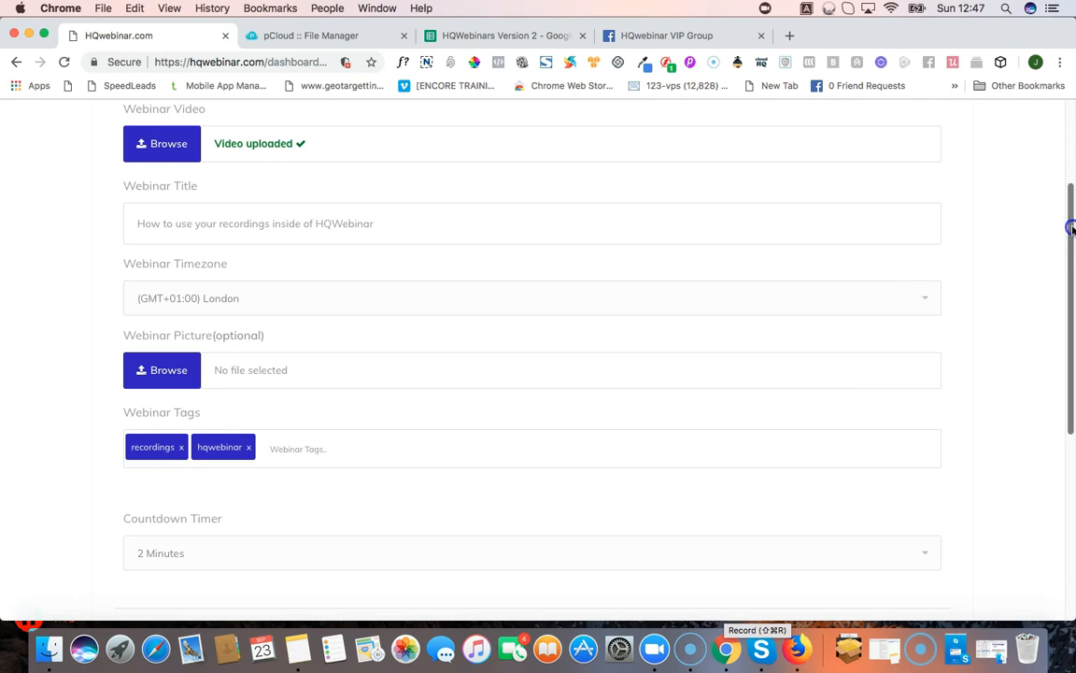
Step: Set the countdown timer to 5 Minutes and save the new webinar
{"action": "left_click_drag", "start_coordinate": [1072, 227], "coordinate": [1073, 292]}
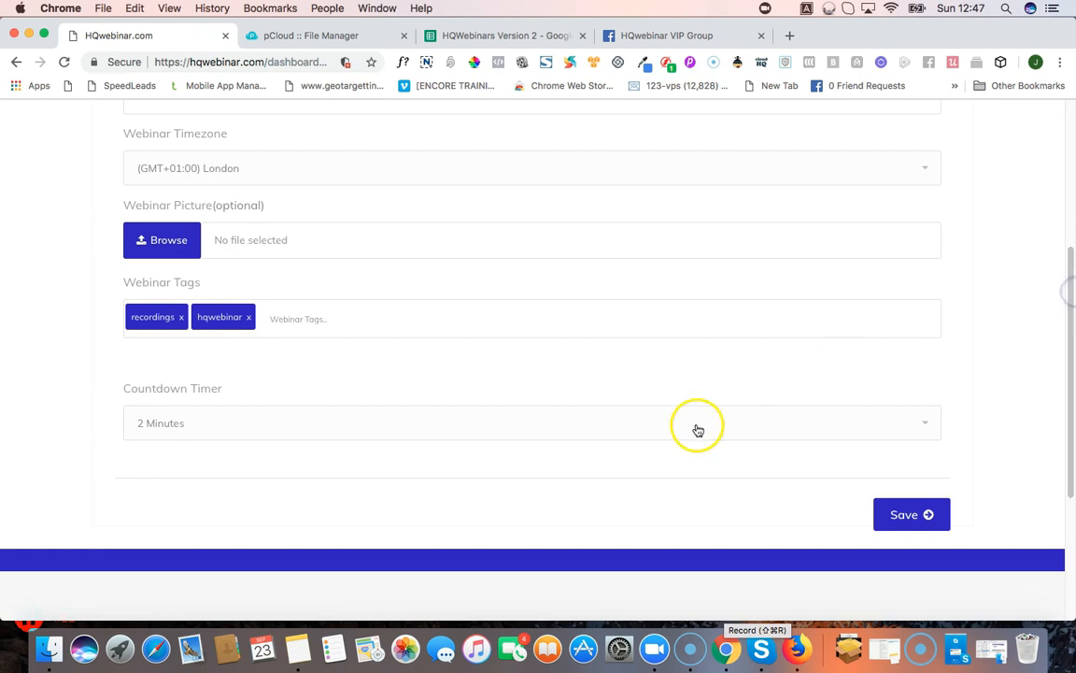
{"action": "left_click", "coordinate": [308, 436]}
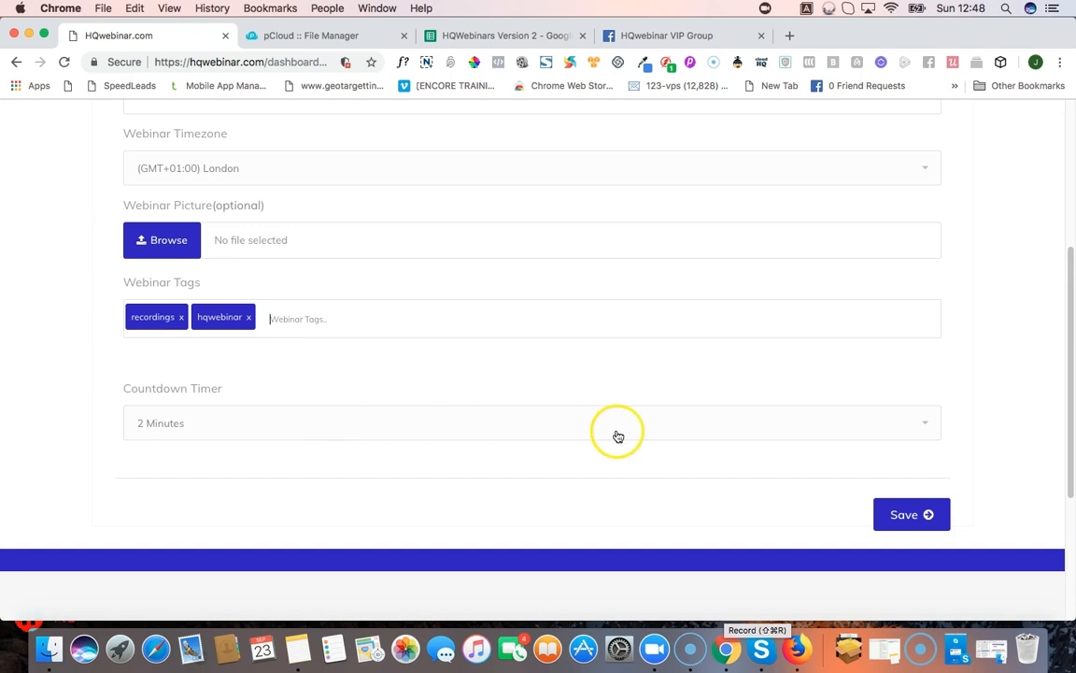
{"action": "left_click", "coordinate": [928, 426]}
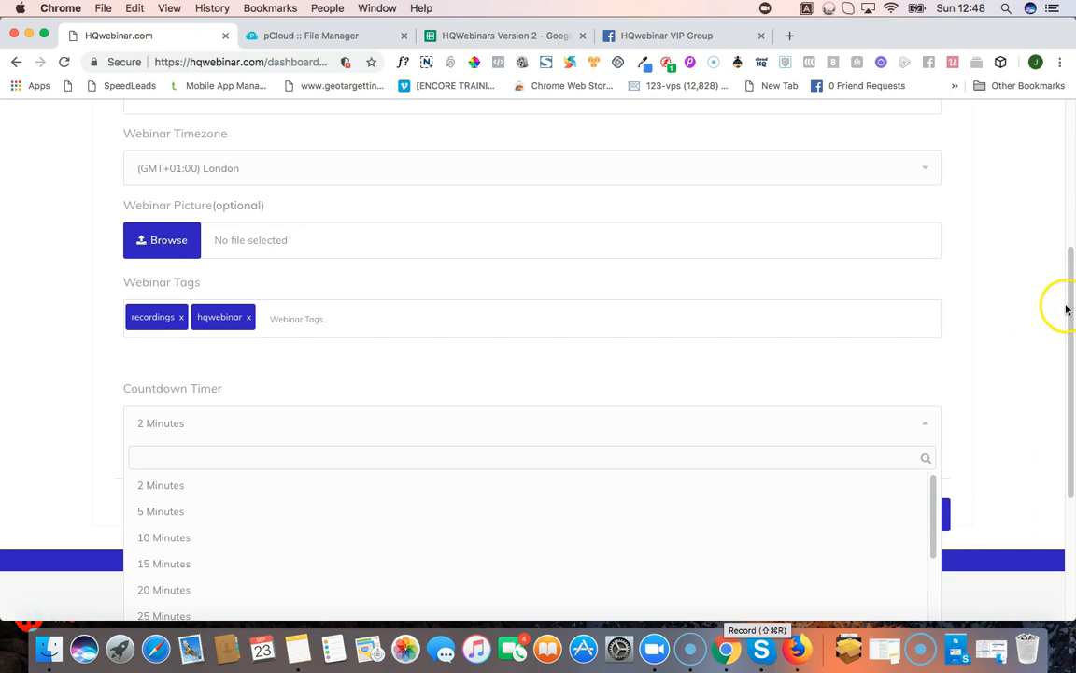
{"action": "scroll", "coordinate": [1071, 297], "scroll_direction": "down", "scroll_amount": 1}
{"action": "left_click_drag", "start_coordinate": [1071, 297], "coordinate": [1067, 355]}
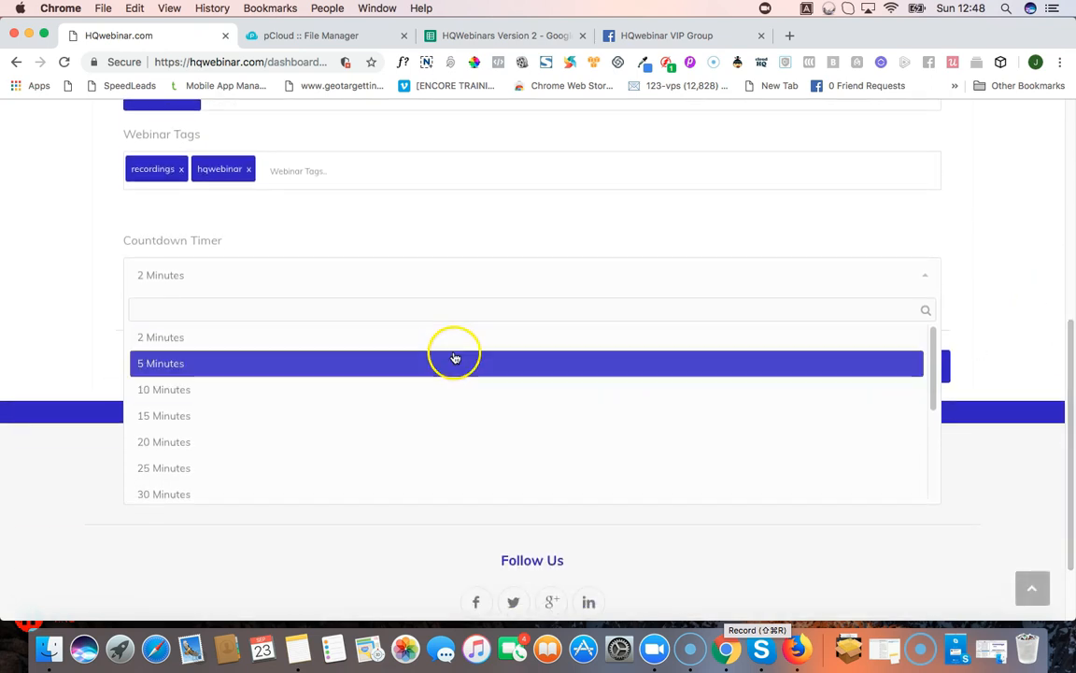
{"action": "left_click", "coordinate": [161, 367]}
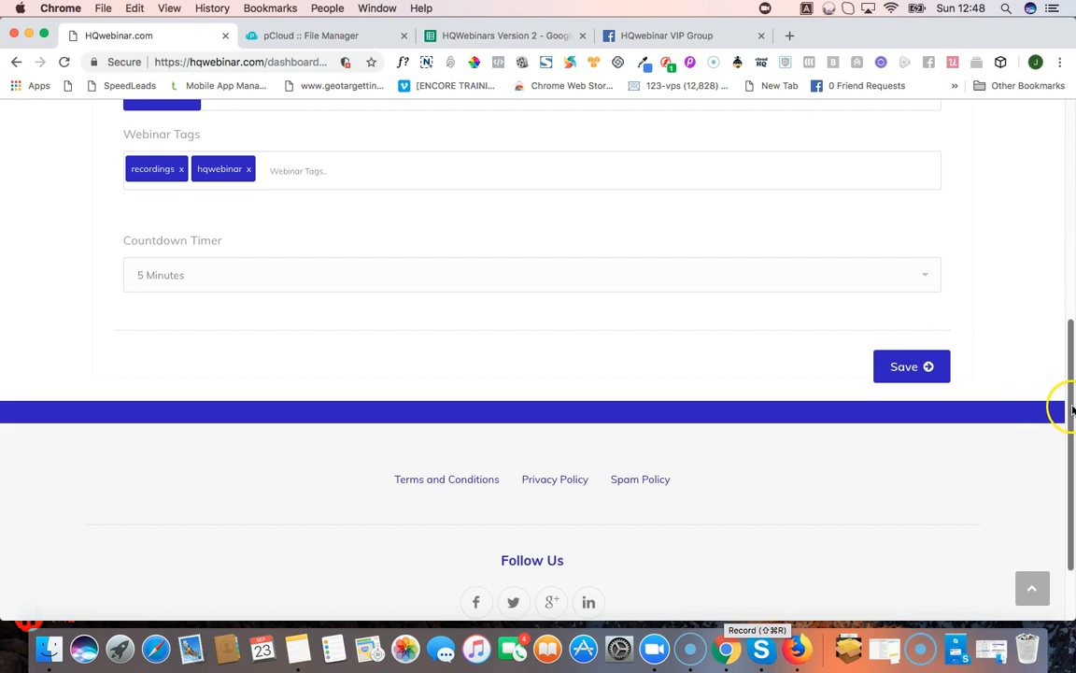
{"action": "left_click_drag", "start_coordinate": [1072, 408], "coordinate": [1071, 351]}
{"action": "left_click", "coordinate": [906, 482]}
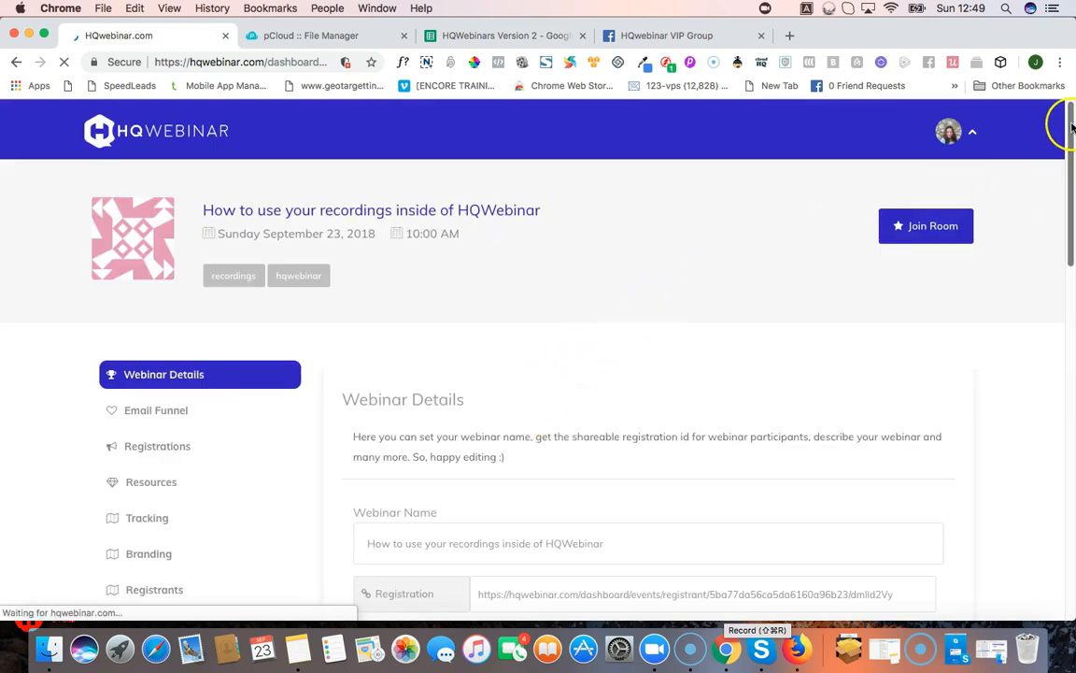
Step: Enter "This is the description of my webinar and the benefits" as the webinar description
{"action": "left_click_drag", "start_coordinate": [1071, 124], "coordinate": [1072, 223]}
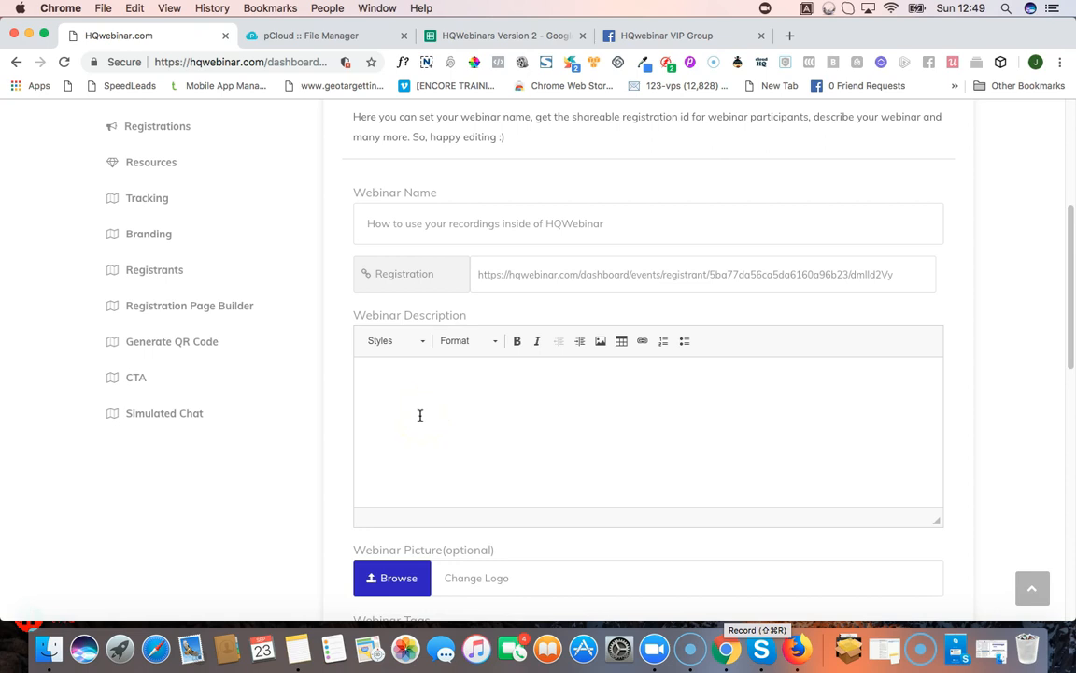
{"action": "left_click_drag", "start_coordinate": [1071, 263], "coordinate": [1072, 405]}
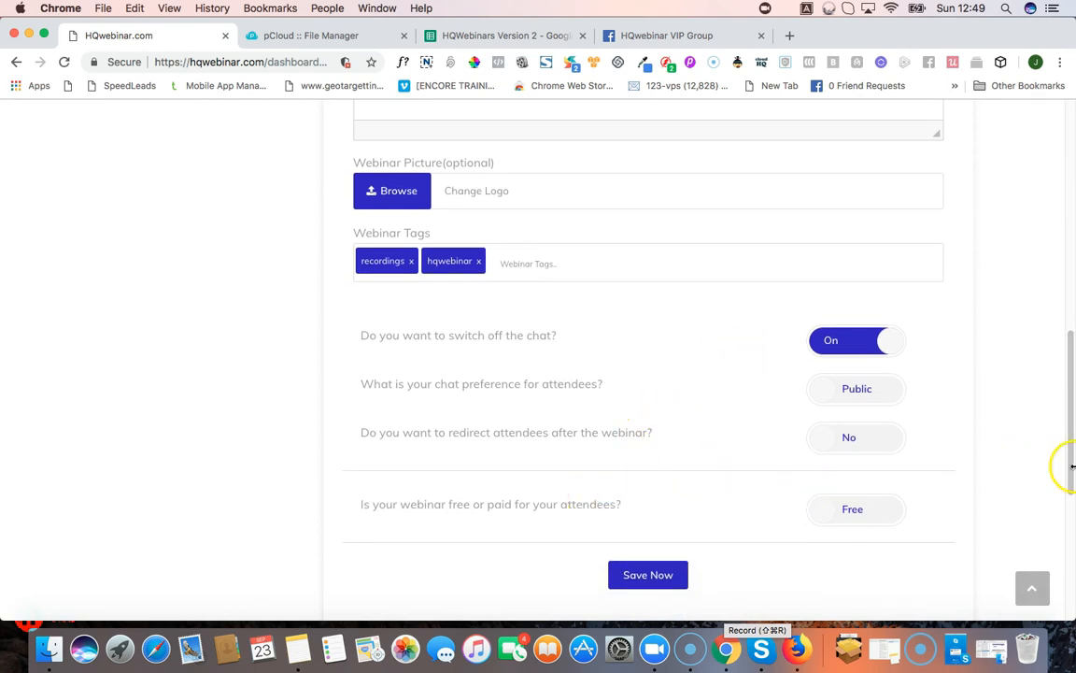
{"action": "mouse_move", "coordinate": [1072, 439]}
{"action": "left_mouse_down"}
{"action": "mouse_move", "coordinate": [1073, 297]}
{"action": "mouse_move", "coordinate": [1073, 446]}
{"action": "left_mouse_up"}
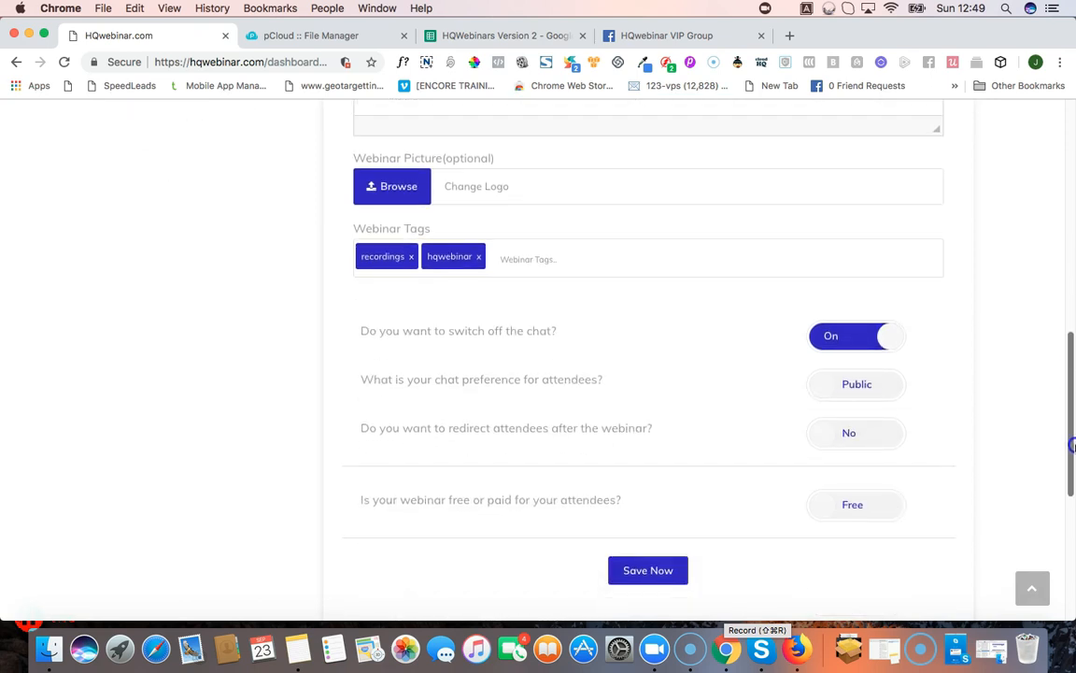
{"action": "left_click_drag", "start_coordinate": [1073, 447], "coordinate": [1073, 290]}
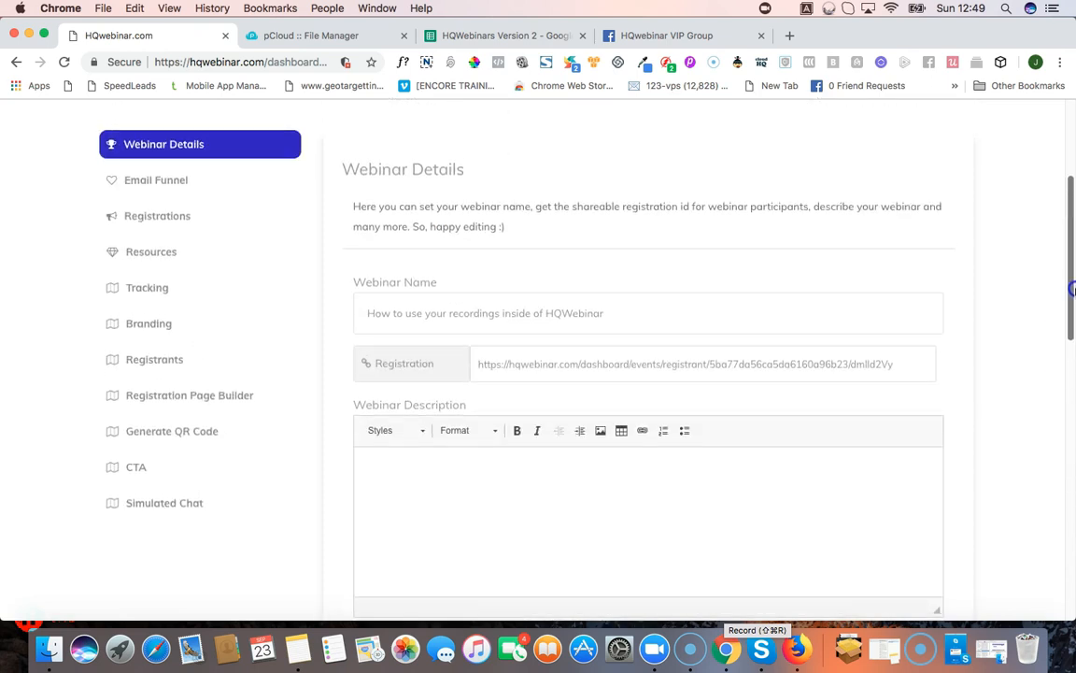
{"action": "left_click_drag", "start_coordinate": [1073, 290], "coordinate": [1072, 282]}
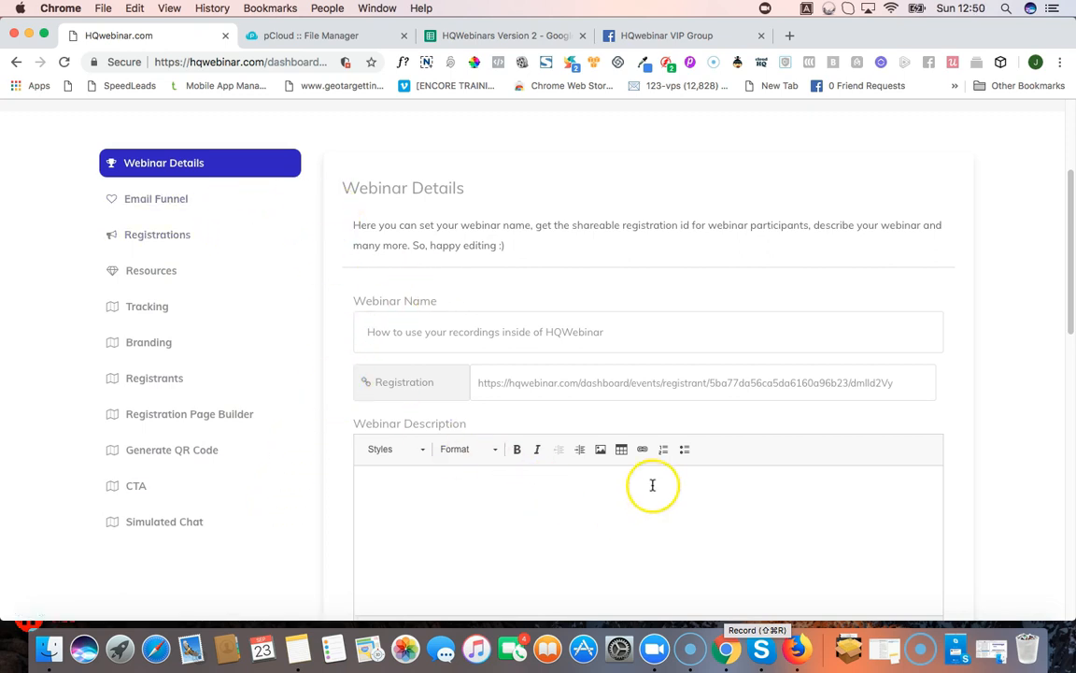
{"action": "left_click", "coordinate": [476, 537]}
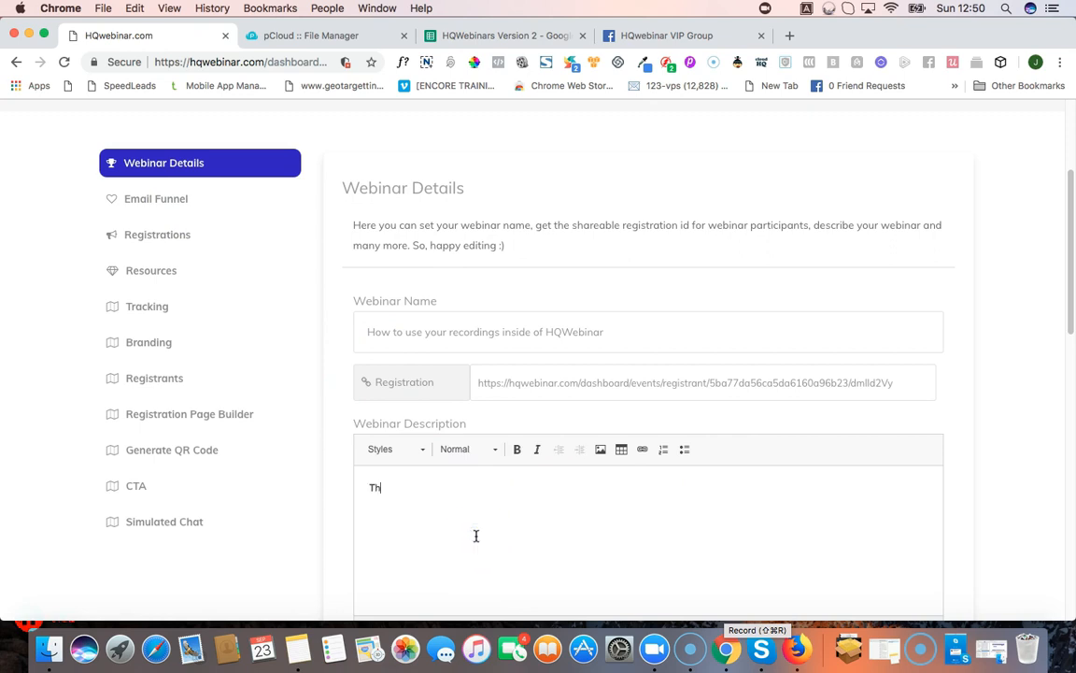
{"action": "type", "text": "This is the description of my webinar and the benefits"}
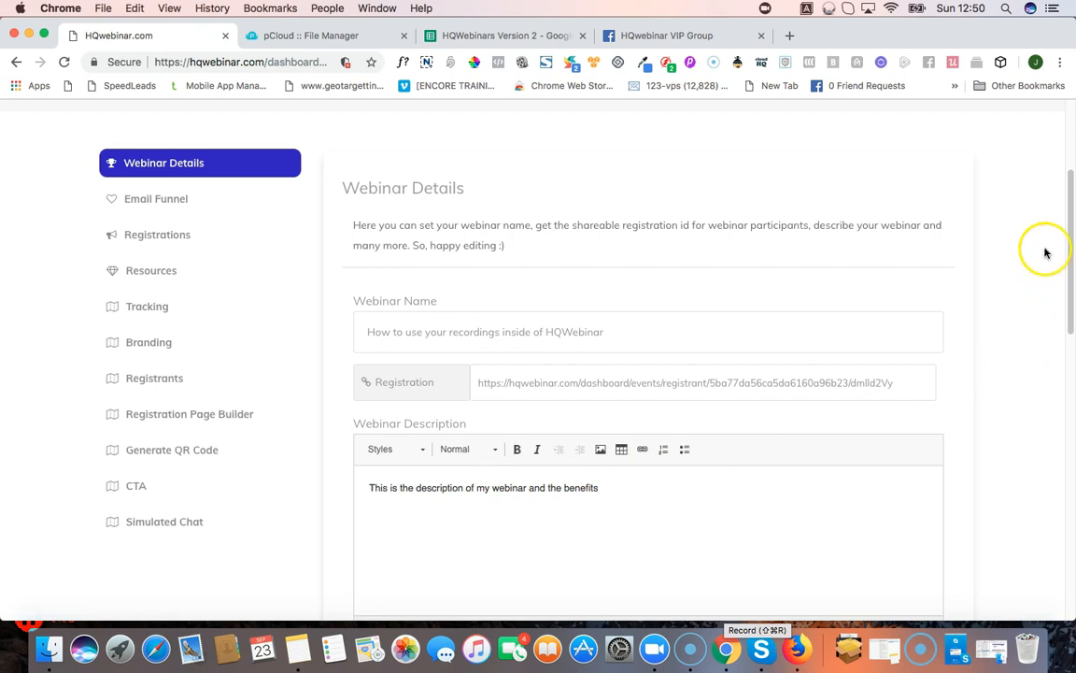
Step: Review the chat, attendee redirect and free-or-paid options in the webinar details
{"action": "left_click_drag", "start_coordinate": [1069, 205], "coordinate": [1070, 293]}
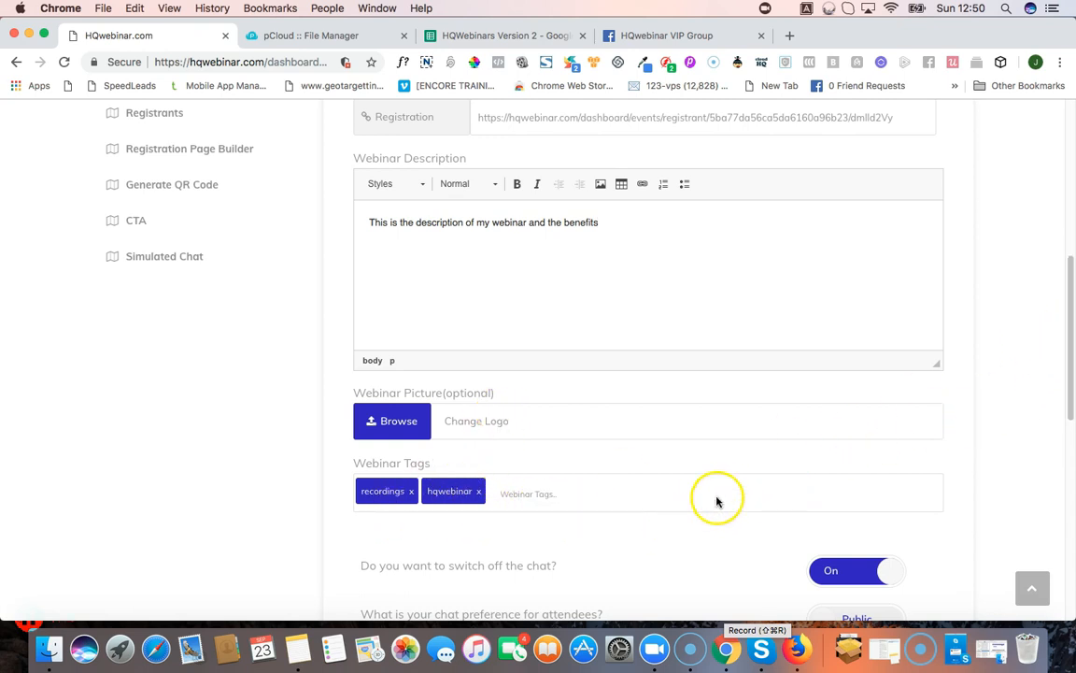
{"action": "left_click_drag", "start_coordinate": [1069, 295], "coordinate": [1068, 412]}
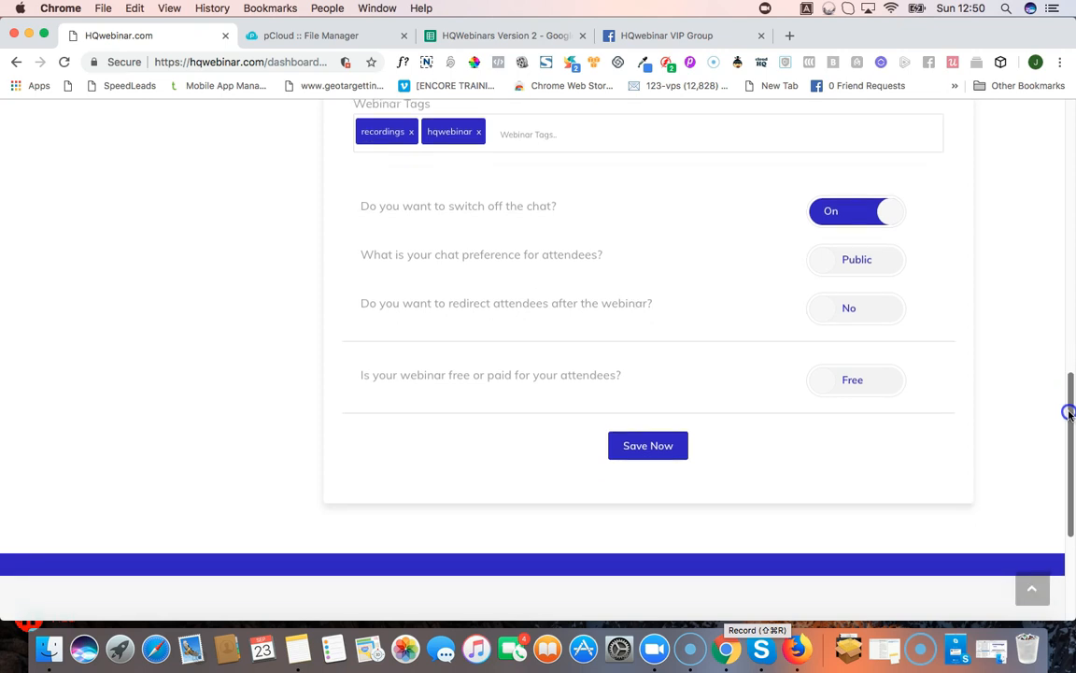
{"action": "left_click", "coordinate": [839, 279]}
{"action": "left_click", "coordinate": [893, 260]}
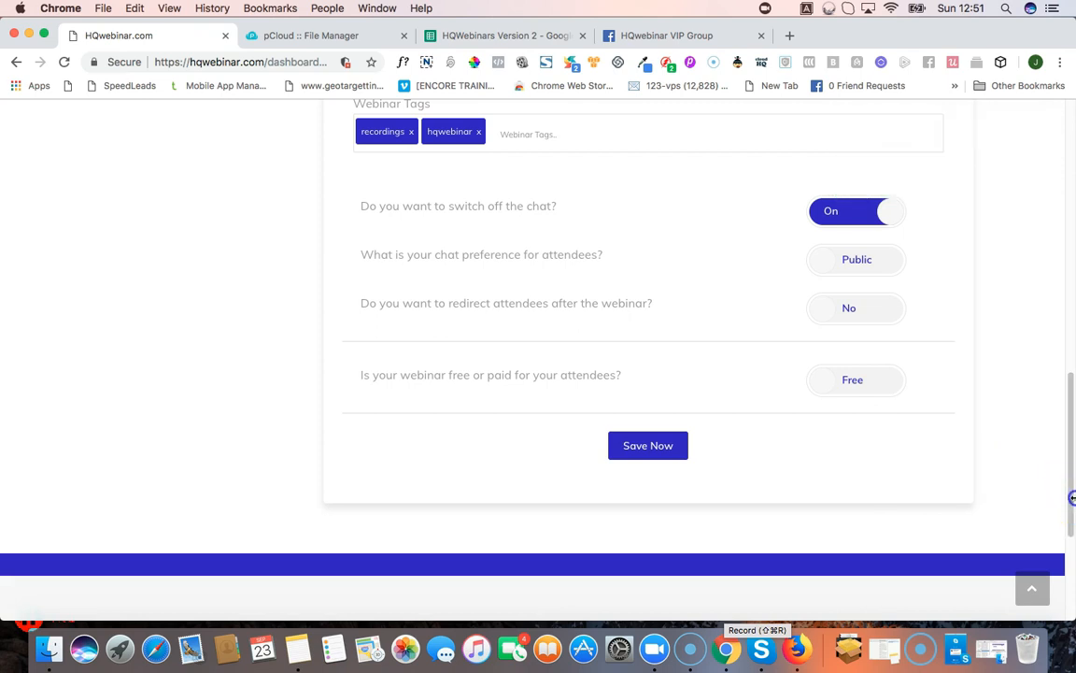
{"action": "left_click_drag", "start_coordinate": [1071, 452], "coordinate": [1072, 252]}
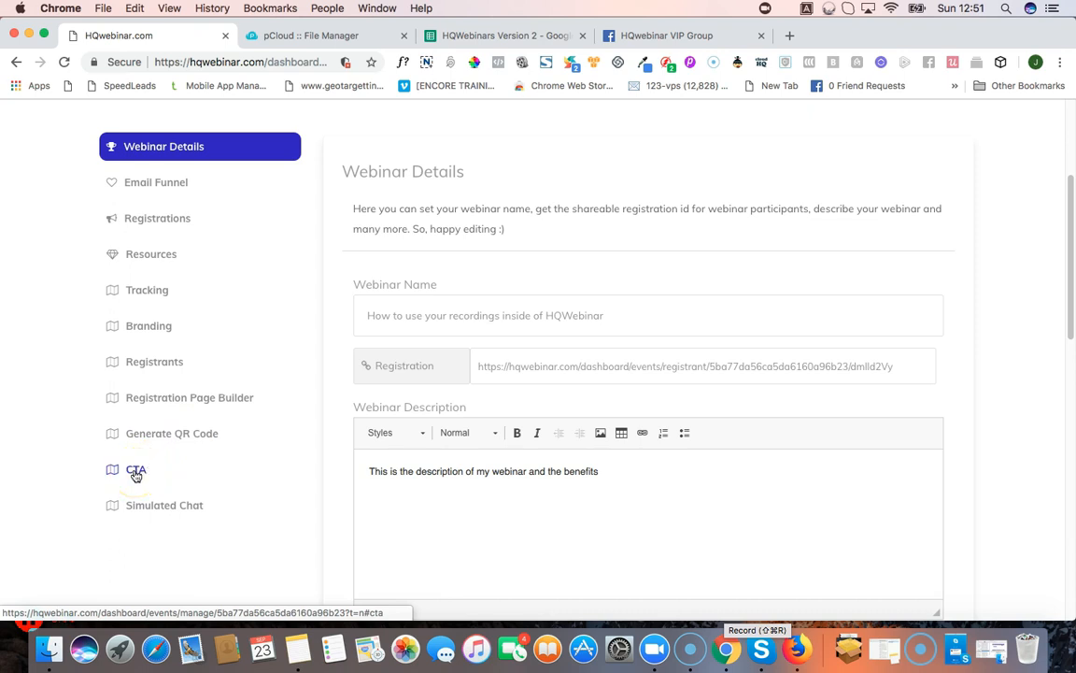
Step: Save the webinar details with the webinar kept free for attendees
{"action": "left_click", "coordinate": [140, 504]}
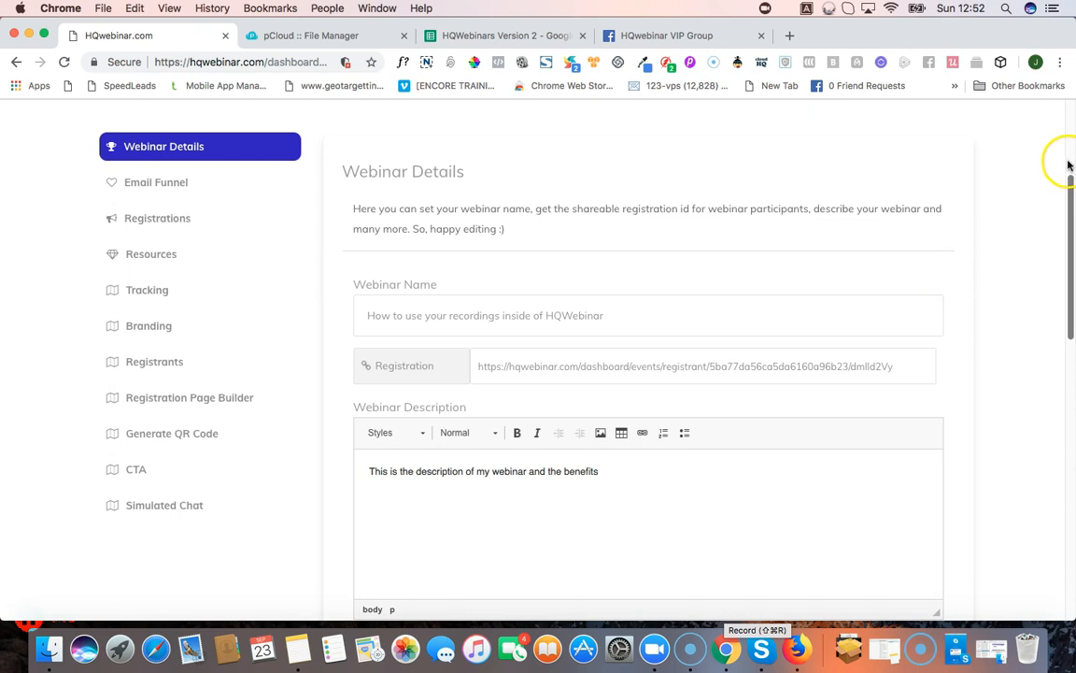
{"action": "left_click_drag", "start_coordinate": [1069, 197], "coordinate": [1067, 467]}
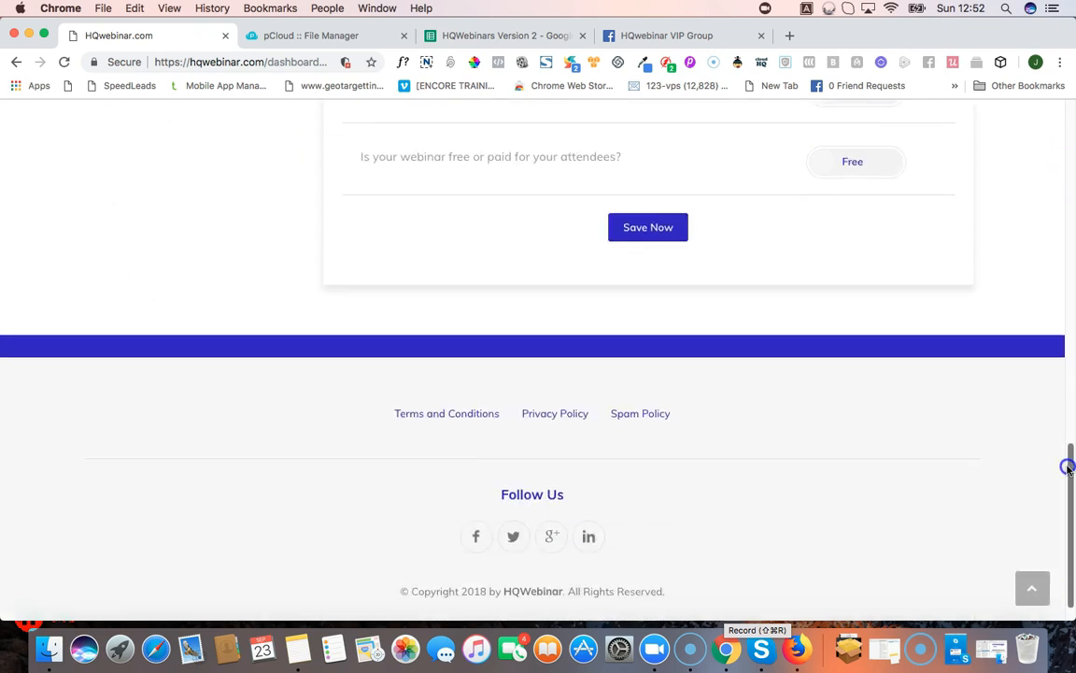
{"action": "left_click", "coordinate": [659, 233]}
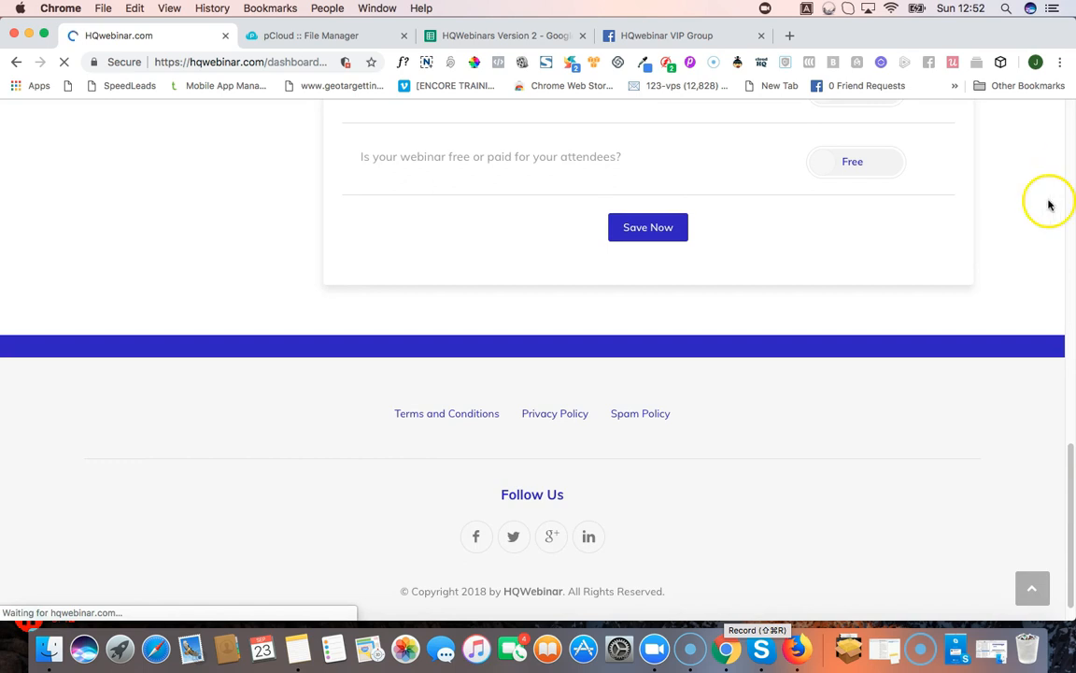
Step: From the account's recordings, start an evergreen webinar based on the "live 2" recording and accept the transcoding notice
{"action": "left_click", "coordinate": [1072, 470]}
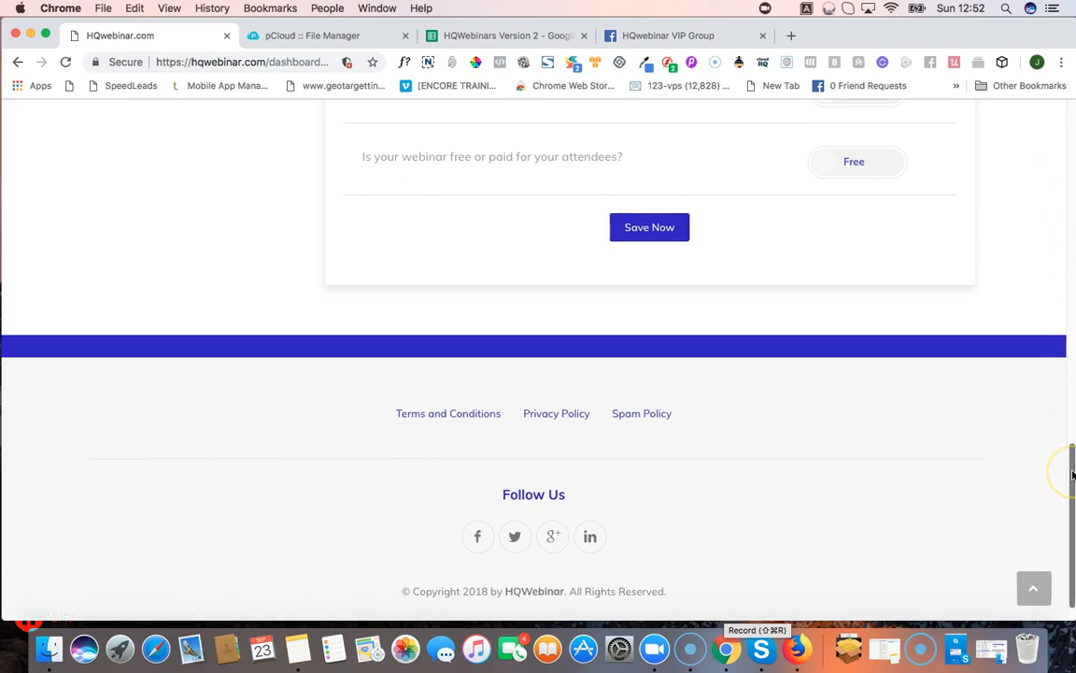
{"action": "left_click_drag", "start_coordinate": [1073, 474], "coordinate": [1072, 131]}
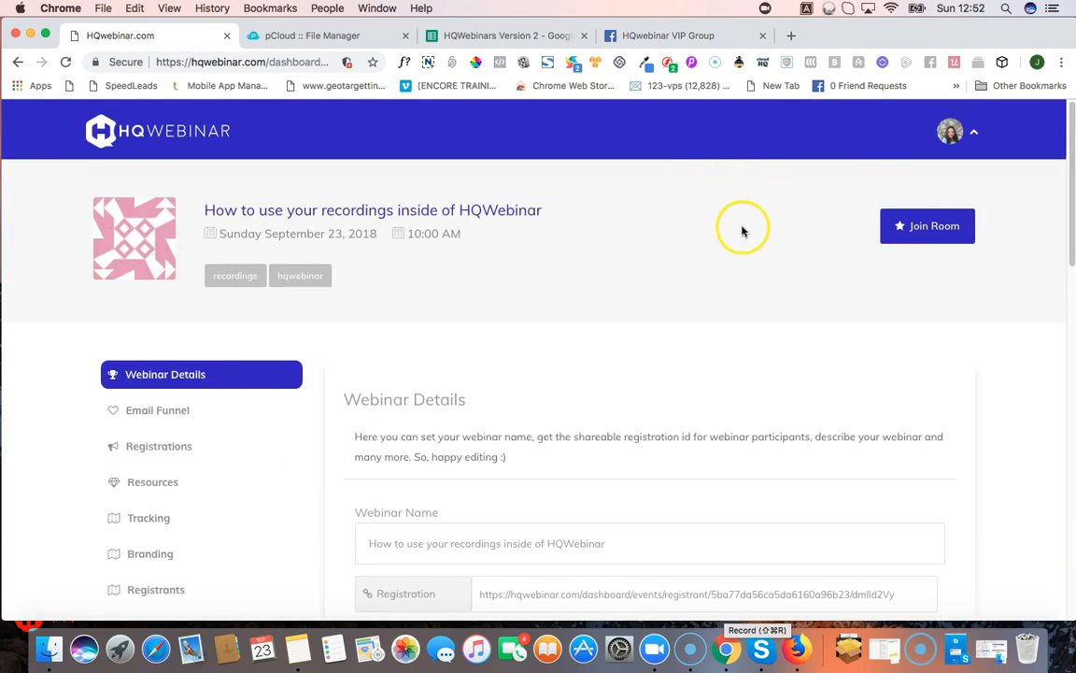
{"action": "left_click", "coordinate": [972, 131]}
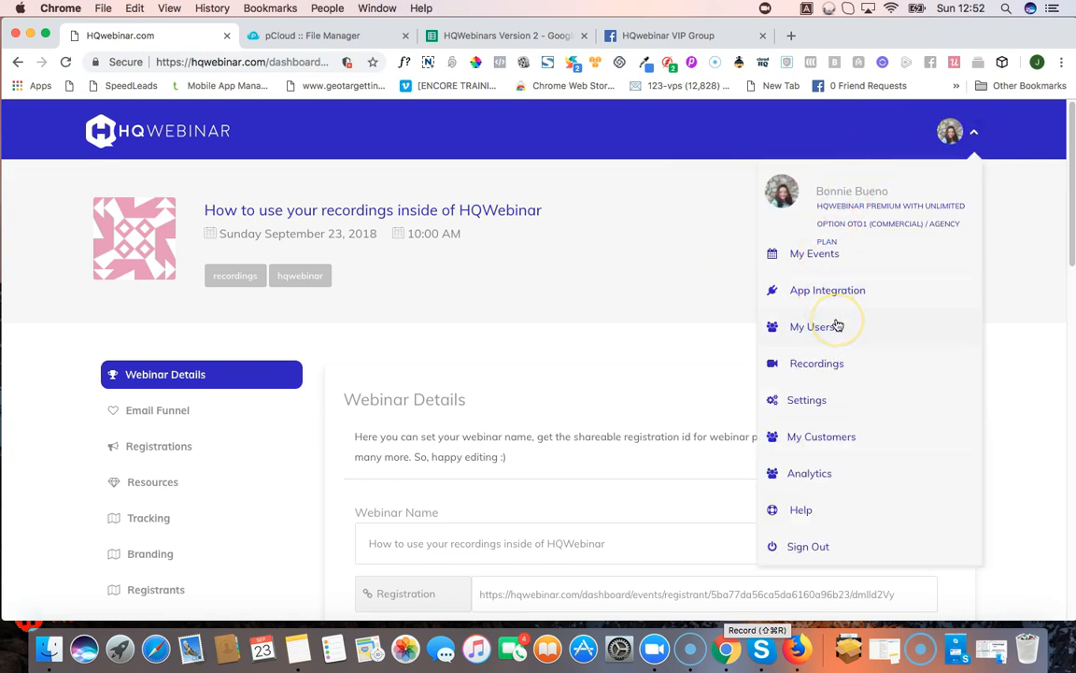
{"action": "left_click", "coordinate": [790, 366]}
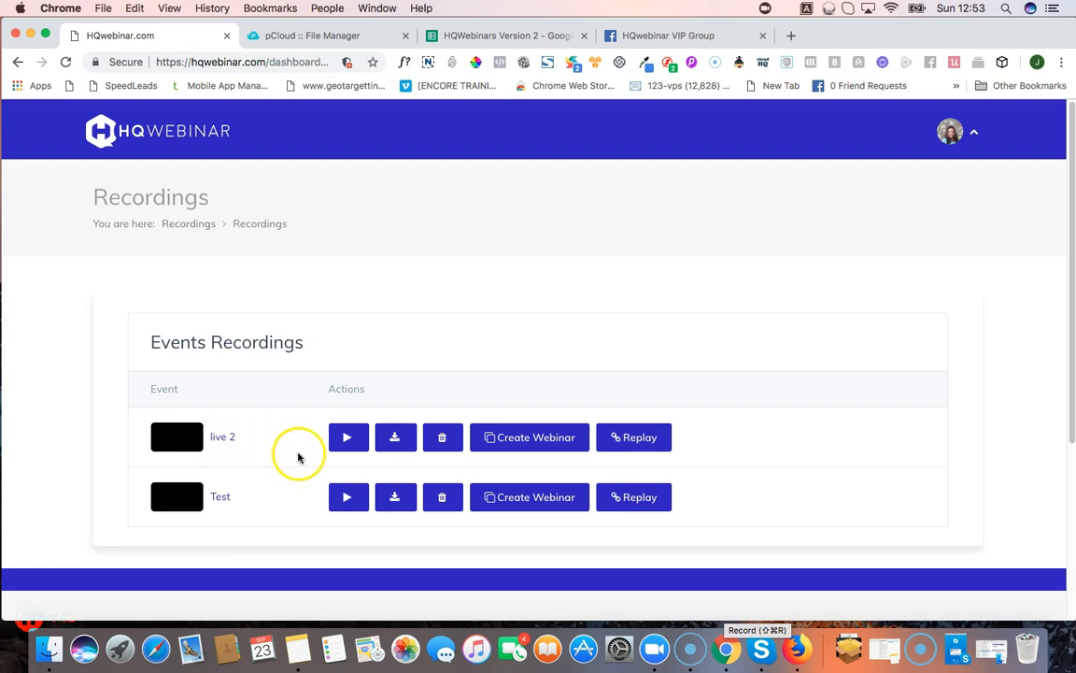
{"action": "left_click", "coordinate": [524, 439]}
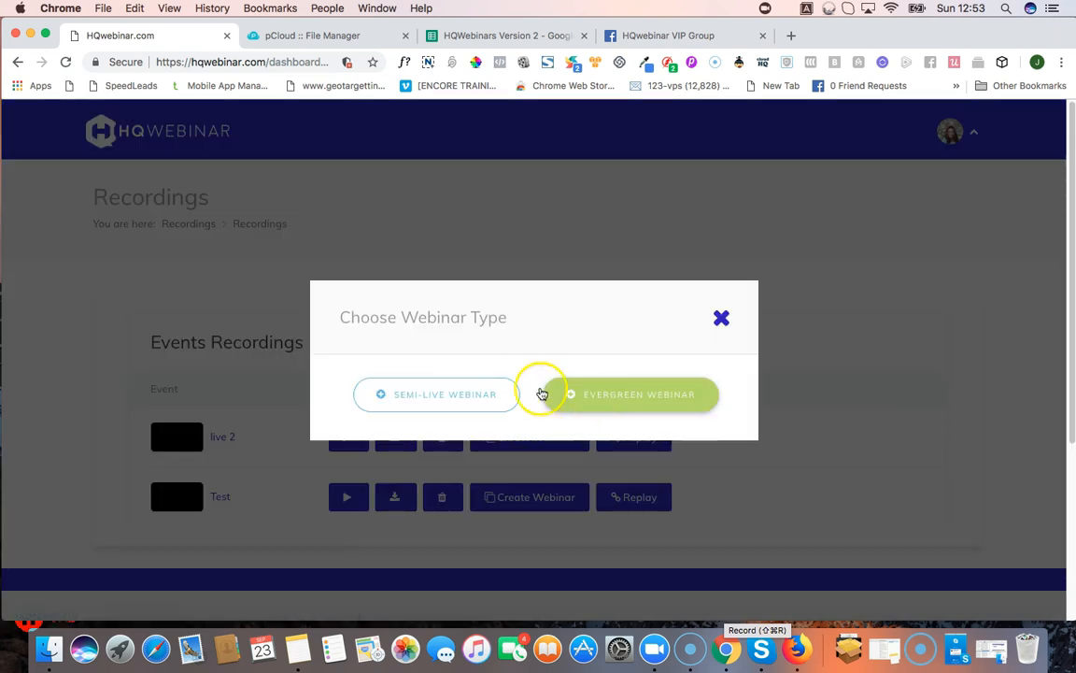
{"action": "left_click", "coordinate": [634, 396]}
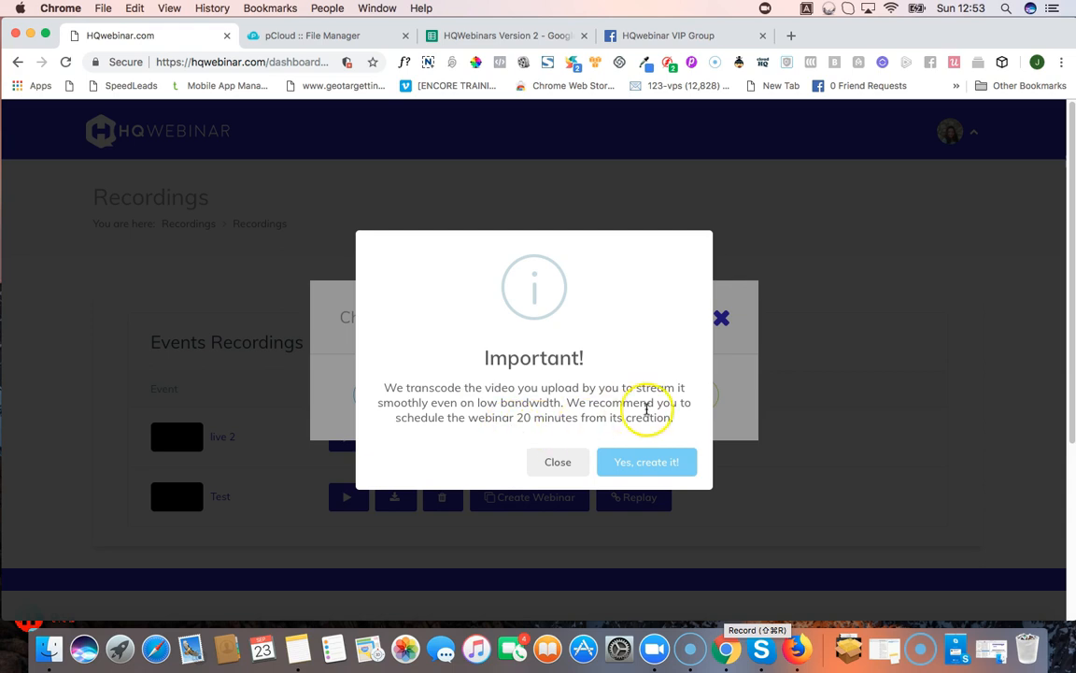
{"action": "left_click", "coordinate": [651, 462]}
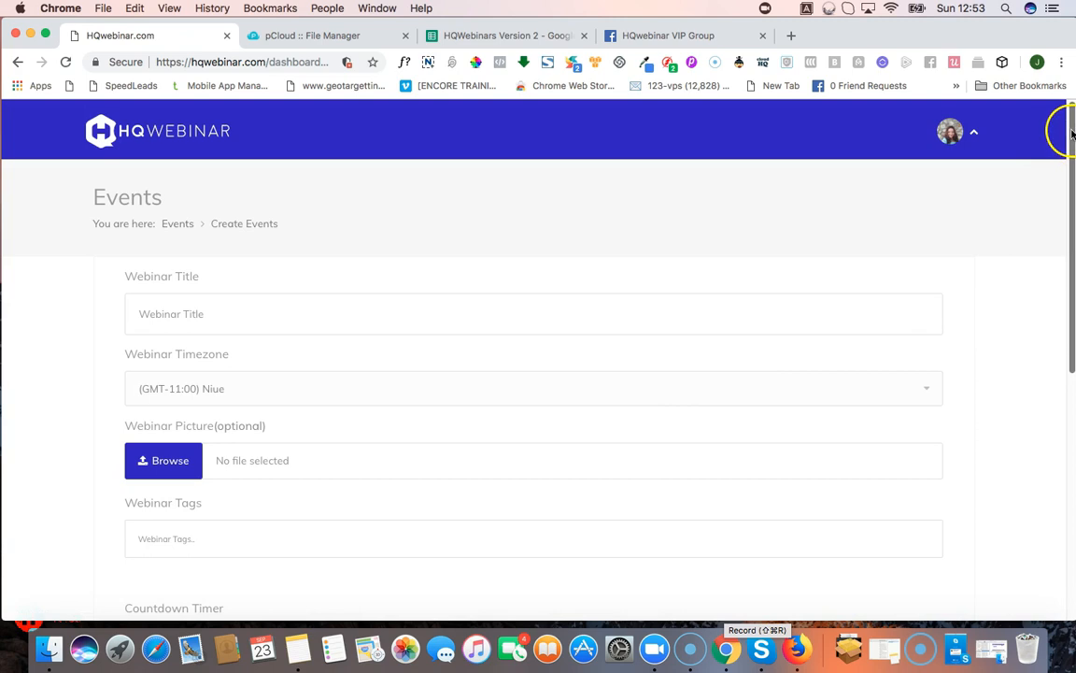
Step: Title the new webinar "Evergreen 2" and set its timezone to (GMT+01:00) London
{"action": "left_click_drag", "start_coordinate": [1071, 136], "coordinate": [1073, 72]}
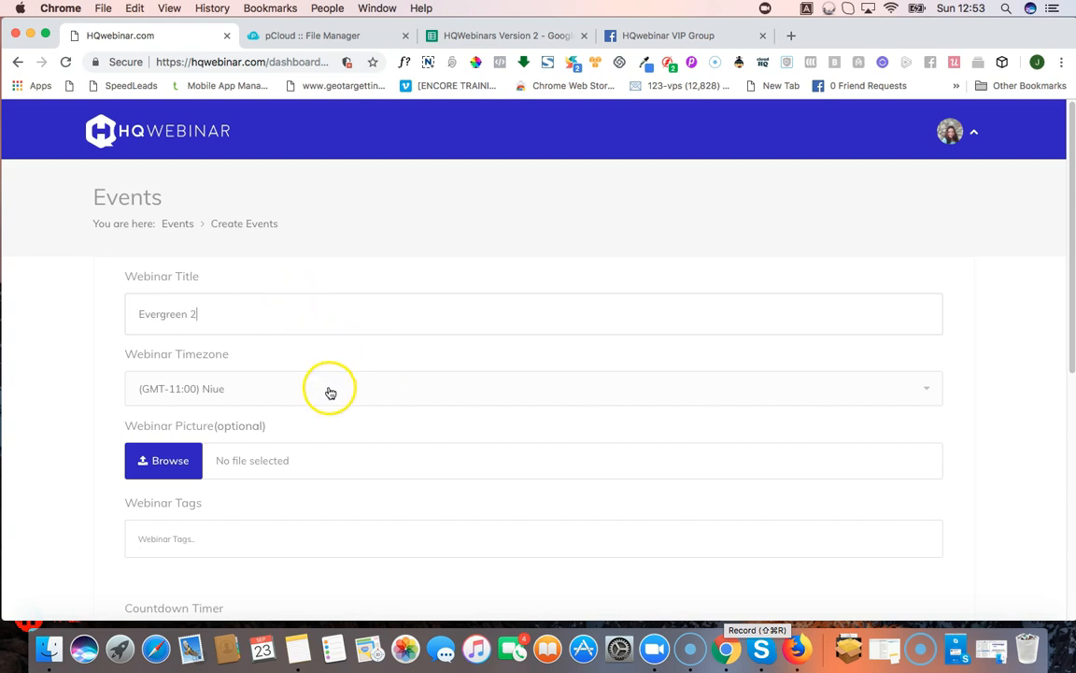
{"action": "left_click", "coordinate": [287, 399]}
{"action": "type", "text": "l"}
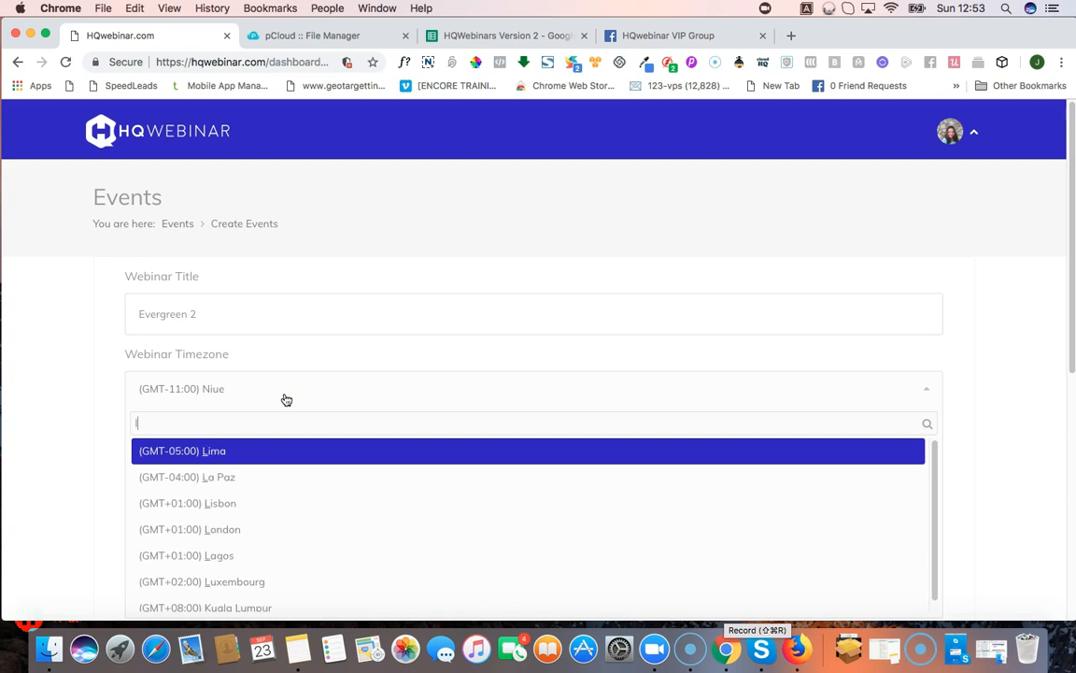
{"action": "left_click", "coordinate": [216, 532]}
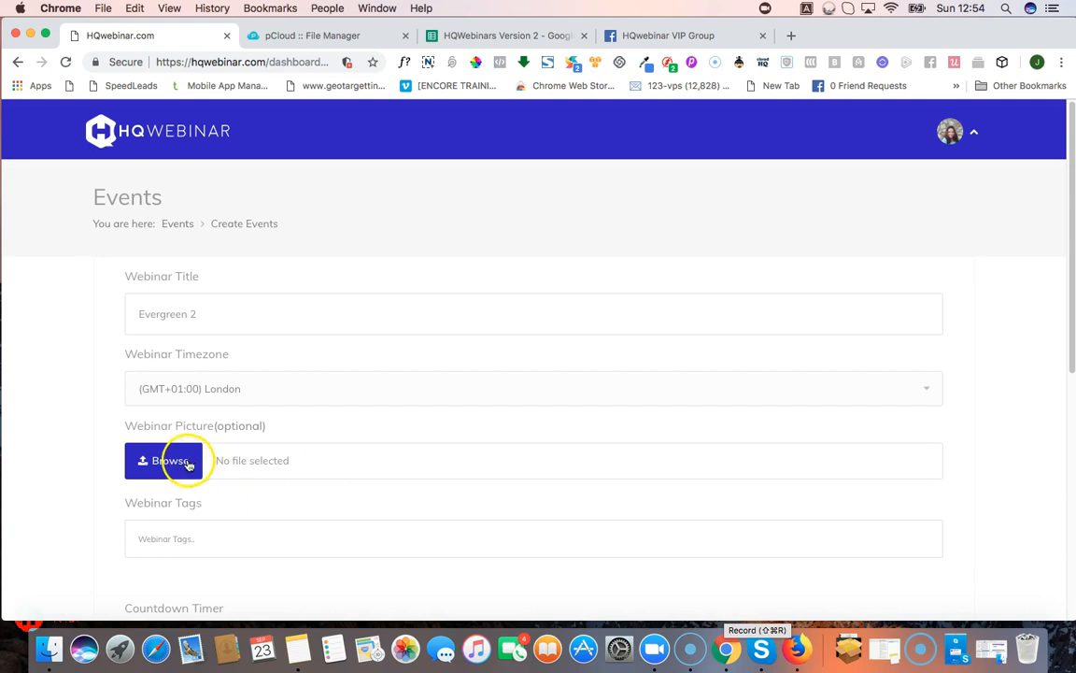
Step: Add the webinar tag "evergreen"
{"action": "left_click_drag", "start_coordinate": [1069, 180], "coordinate": [1071, 264]}
{"action": "left_click", "coordinate": [257, 372]}
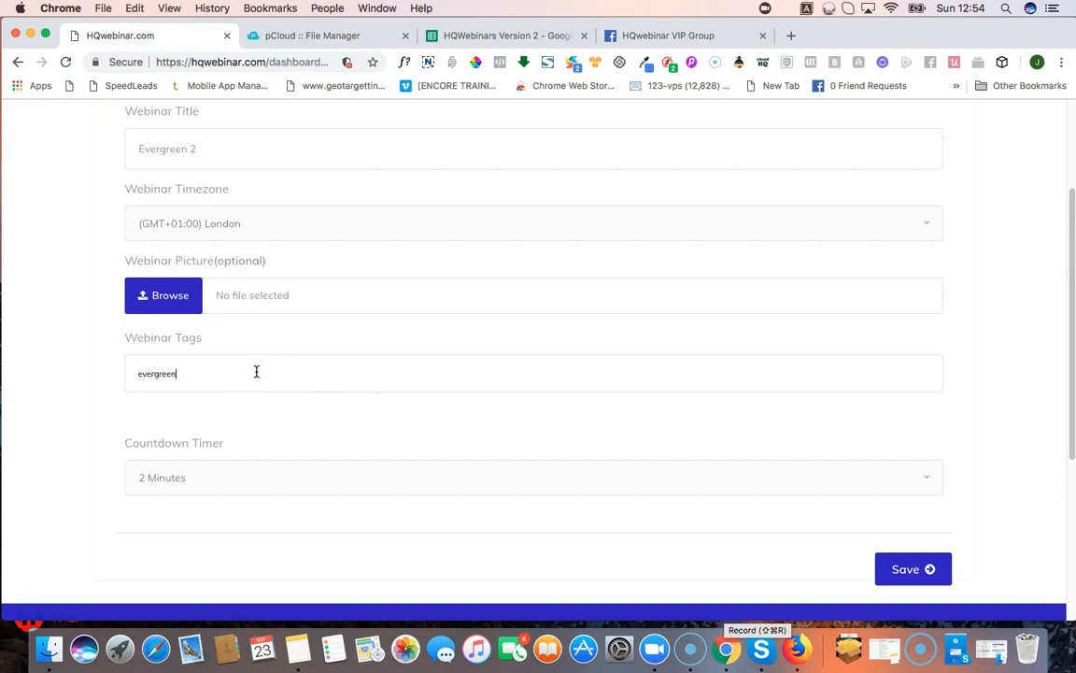
{"action": "key", "text": "Return"}
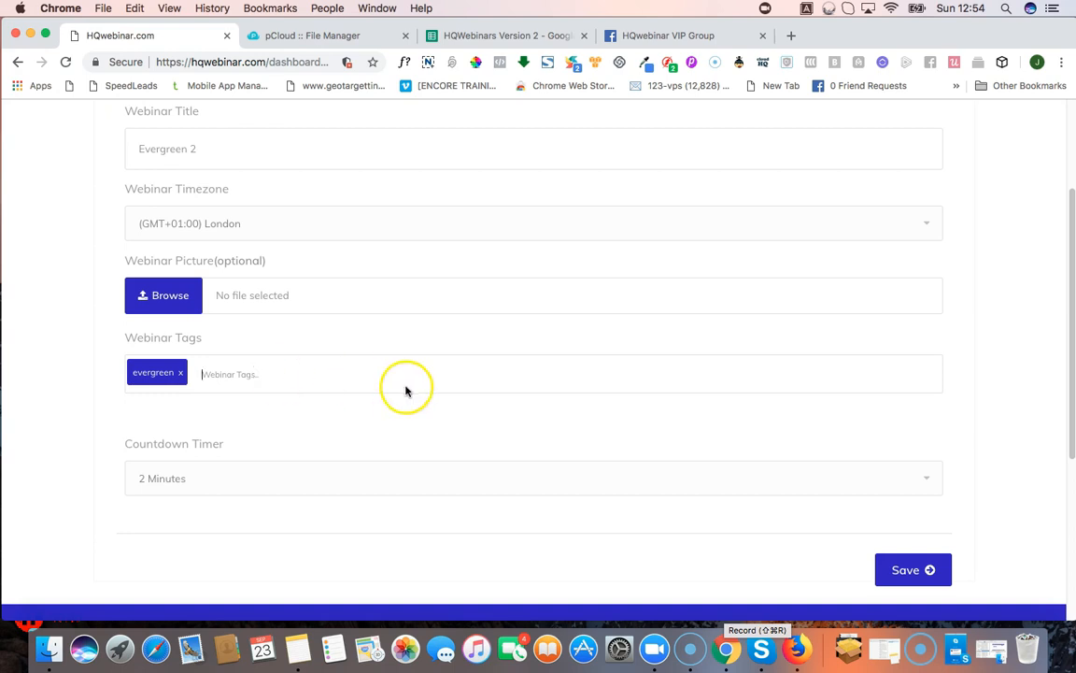
Step: Set the countdown timer to 5 Minutes and save the Evergreen 2 webinar
{"action": "left_click", "coordinate": [902, 490]}
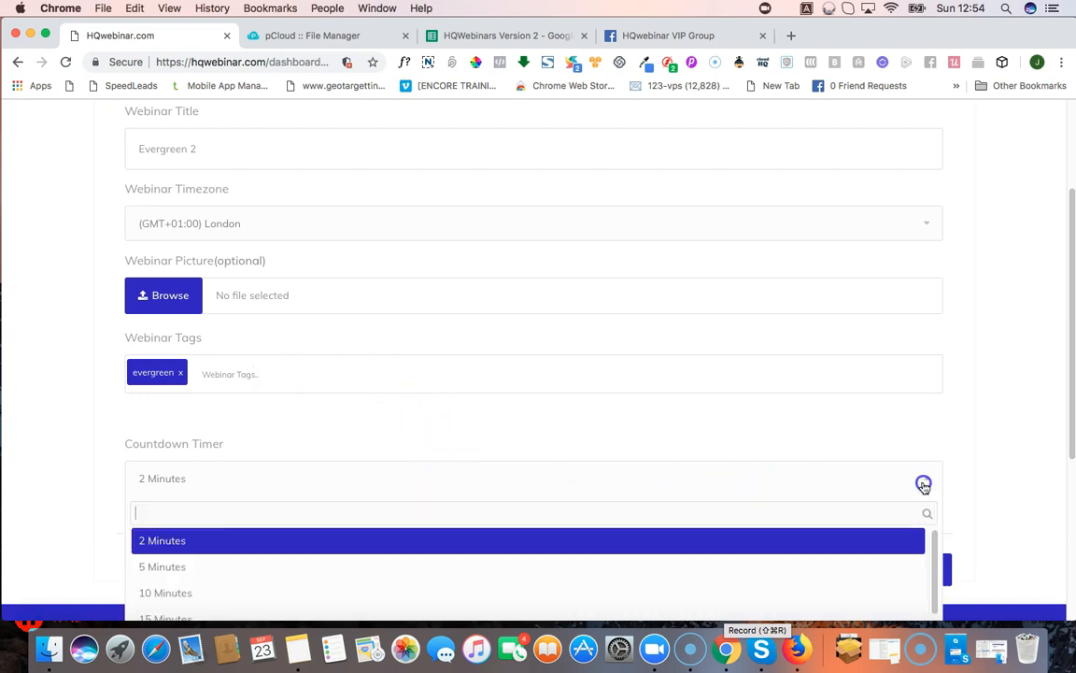
{"action": "left_click", "coordinate": [276, 567]}
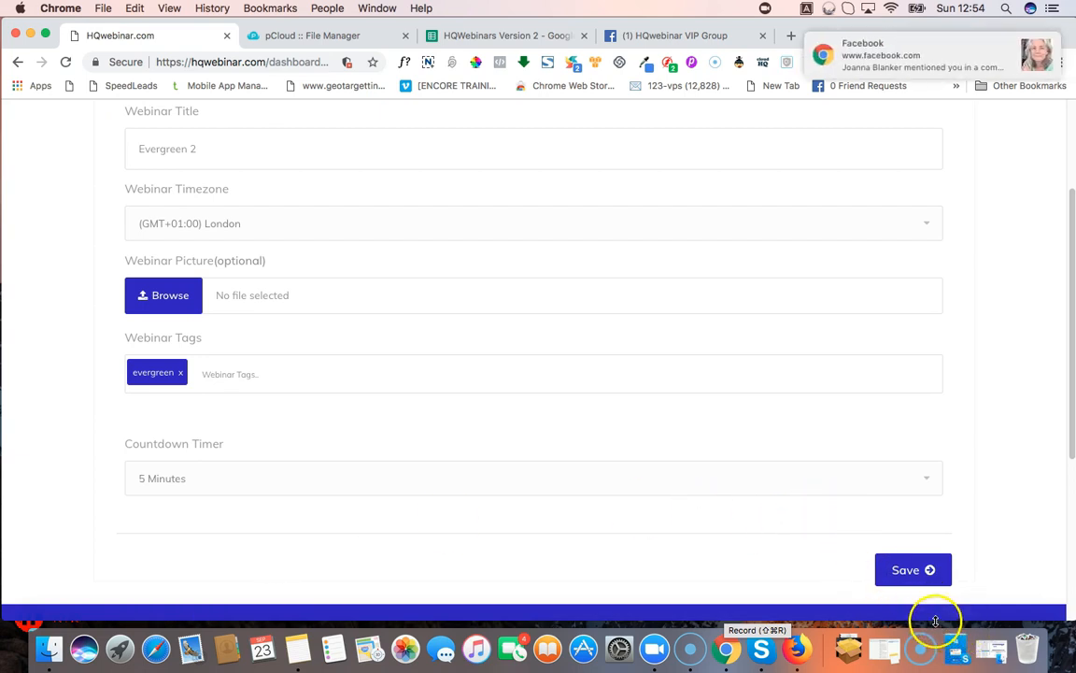
{"action": "left_click", "coordinate": [905, 579]}
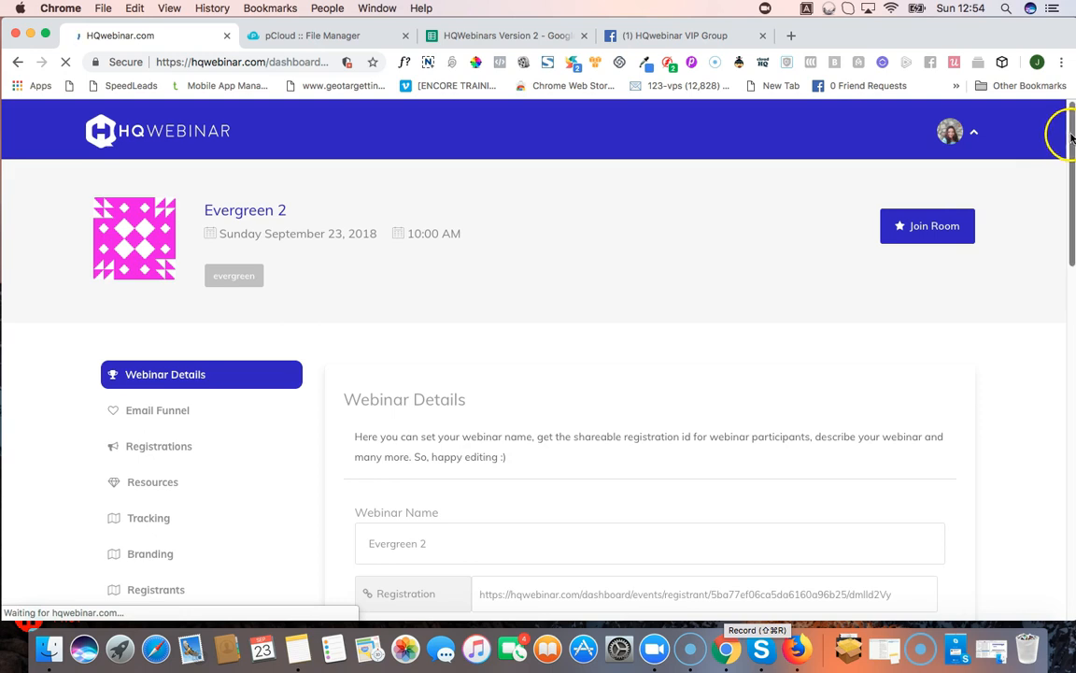
Step: Save the Evergreen 2 webinar details without a description, keeping public chat, no attendee redirect and free attendance
{"action": "scroll", "coordinate": [1072, 139], "scroll_direction": "down", "scroll_amount": 2}
{"action": "left_click_drag", "start_coordinate": [1071, 141], "coordinate": [1072, 215]}
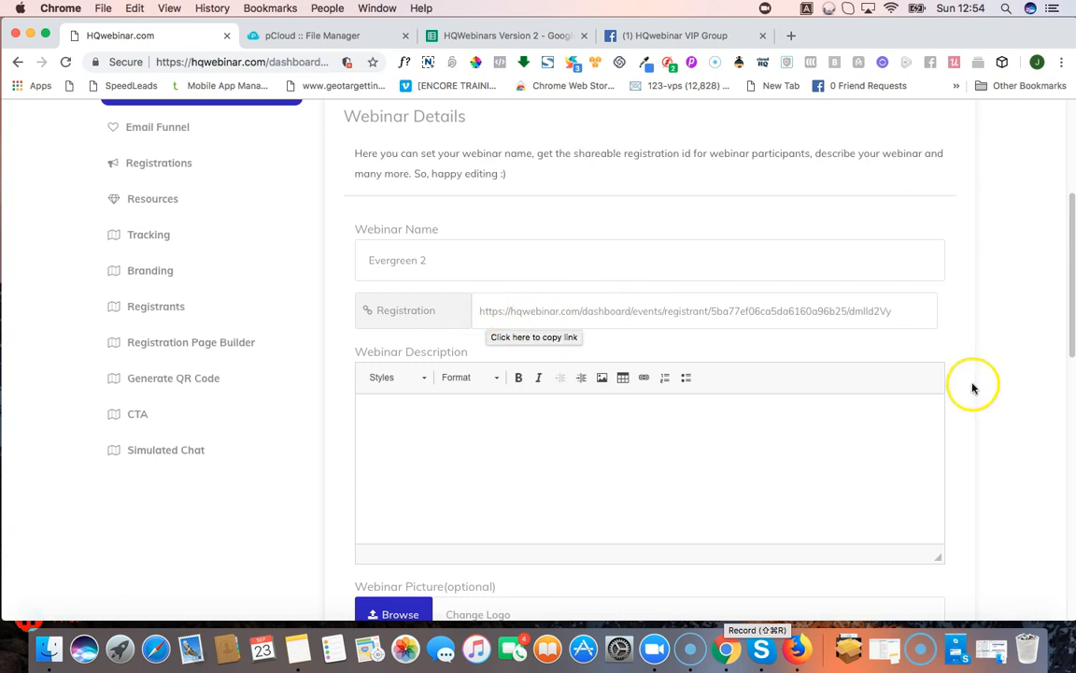
{"action": "left_click_drag", "start_coordinate": [1069, 291], "coordinate": [1072, 506]}
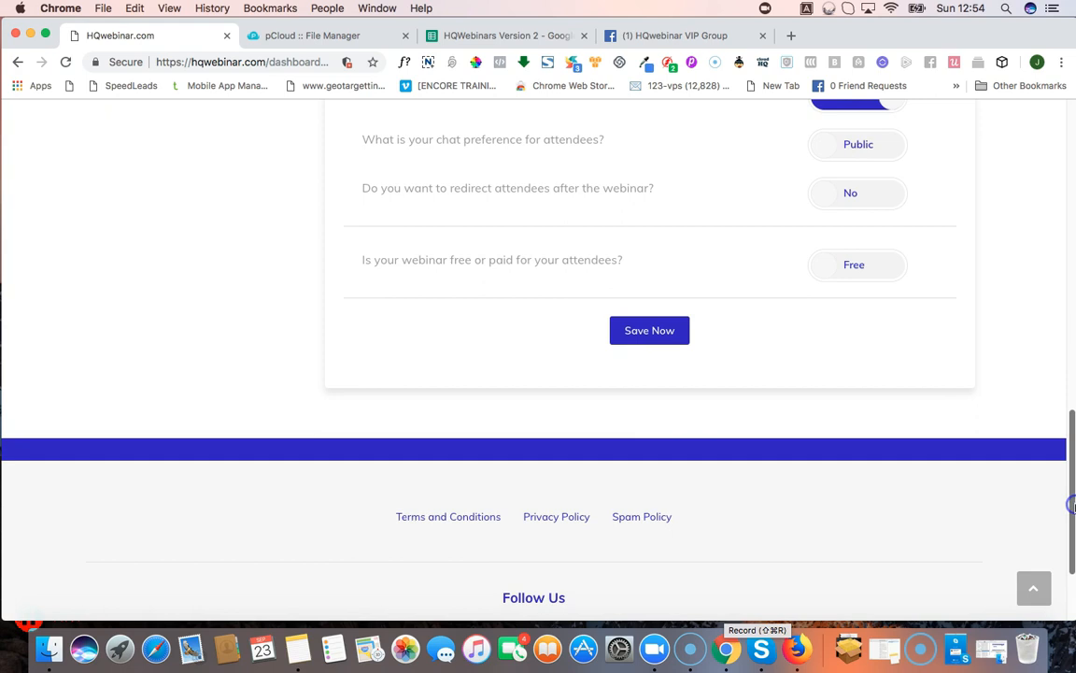
{"action": "left_click", "coordinate": [646, 336]}
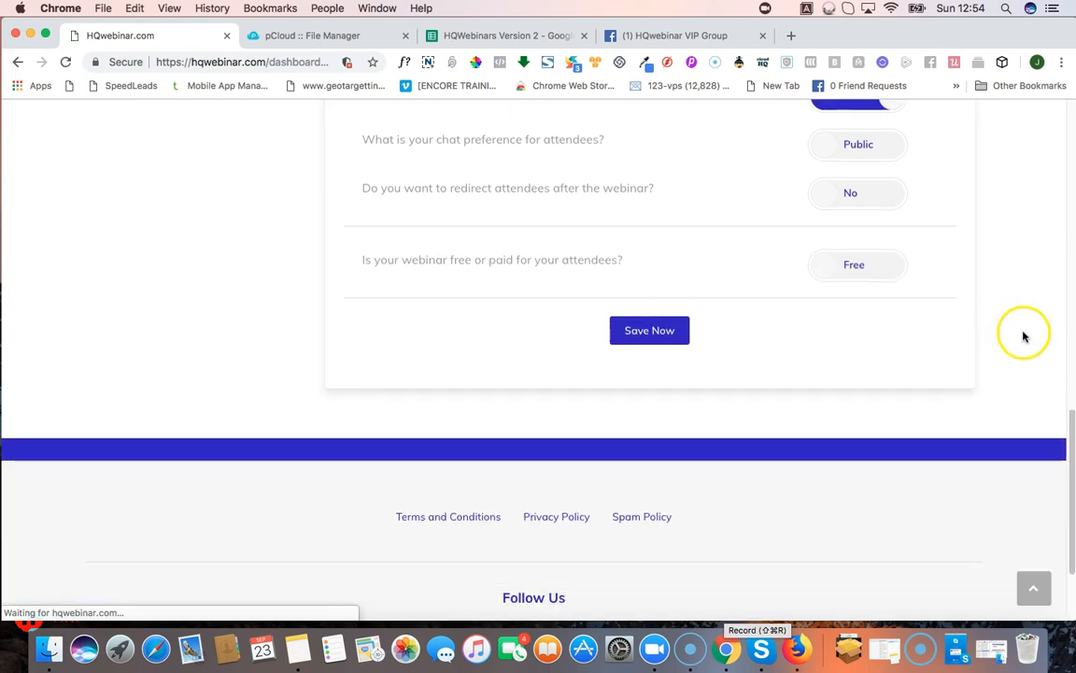
Step: Copy the Evergreen 2 registration link and open it in a new browser tab
{"action": "left_click_drag", "start_coordinate": [1072, 534], "coordinate": [1072, 290]}
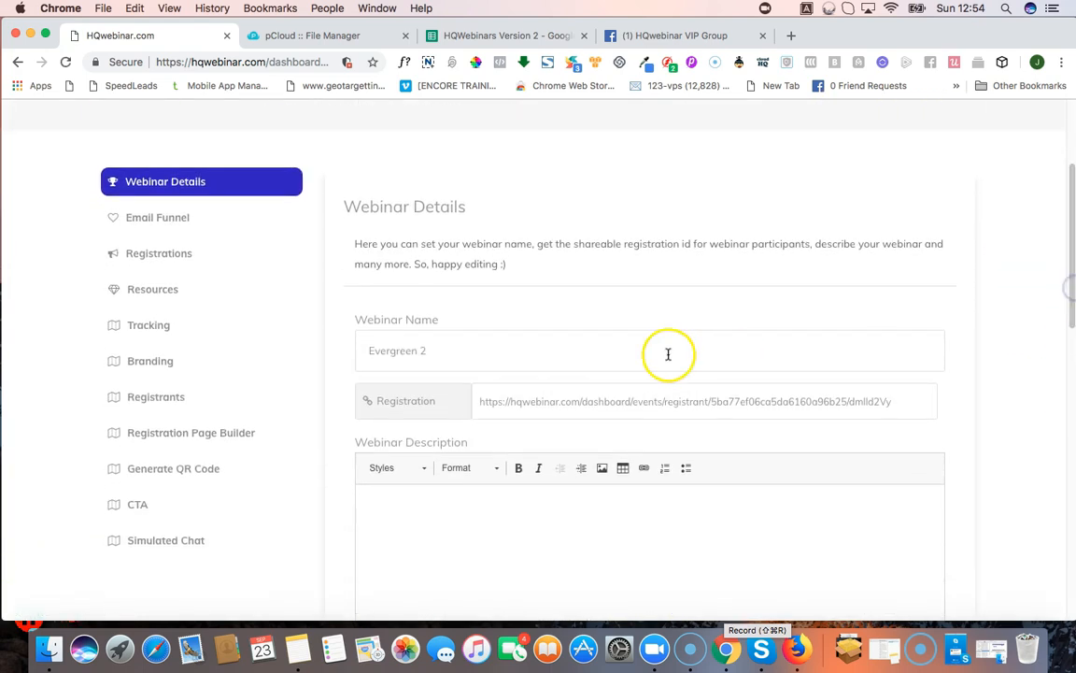
{"action": "left_click_drag", "start_coordinate": [479, 401], "coordinate": [901, 406]}
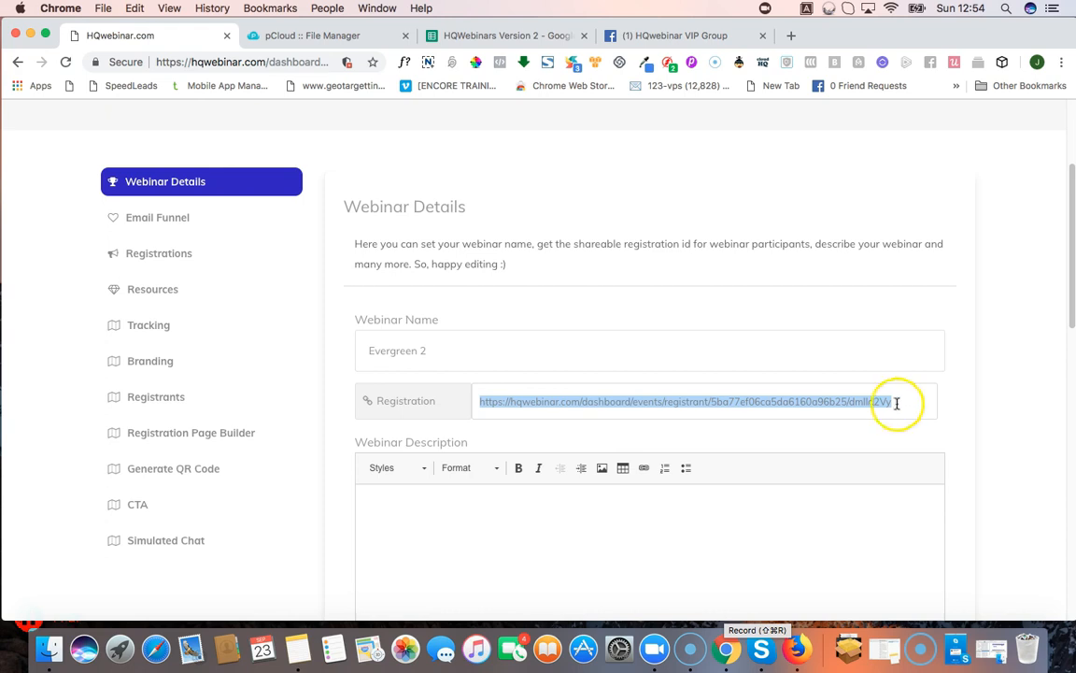
{"action": "left_click", "coordinate": [791, 37]}
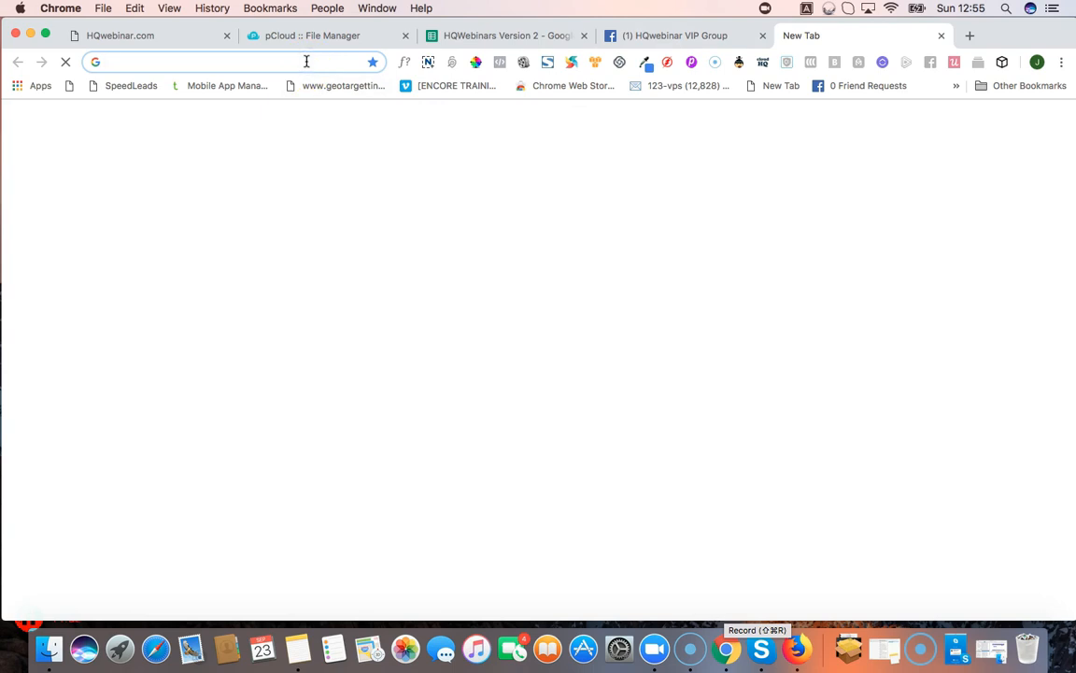
{"action": "type", "text": "https://hqwebinar.com/dashboard/events/registrant/5ba77ef06ca5da6160a96025/dmlld2Vy"}
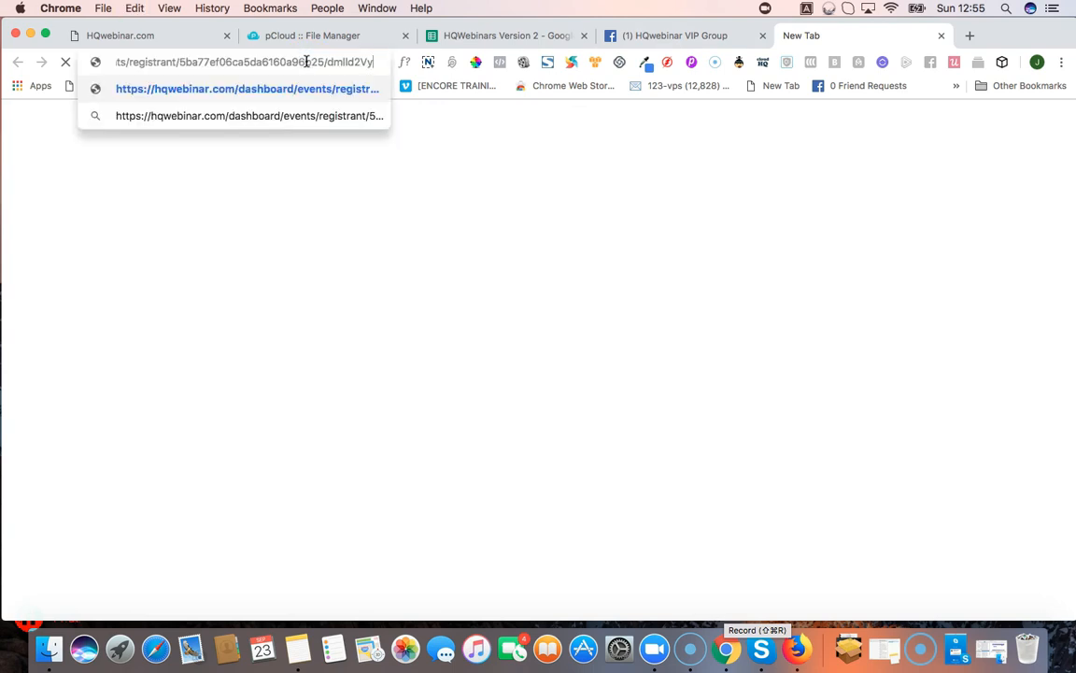
{"action": "key", "text": "Return"}
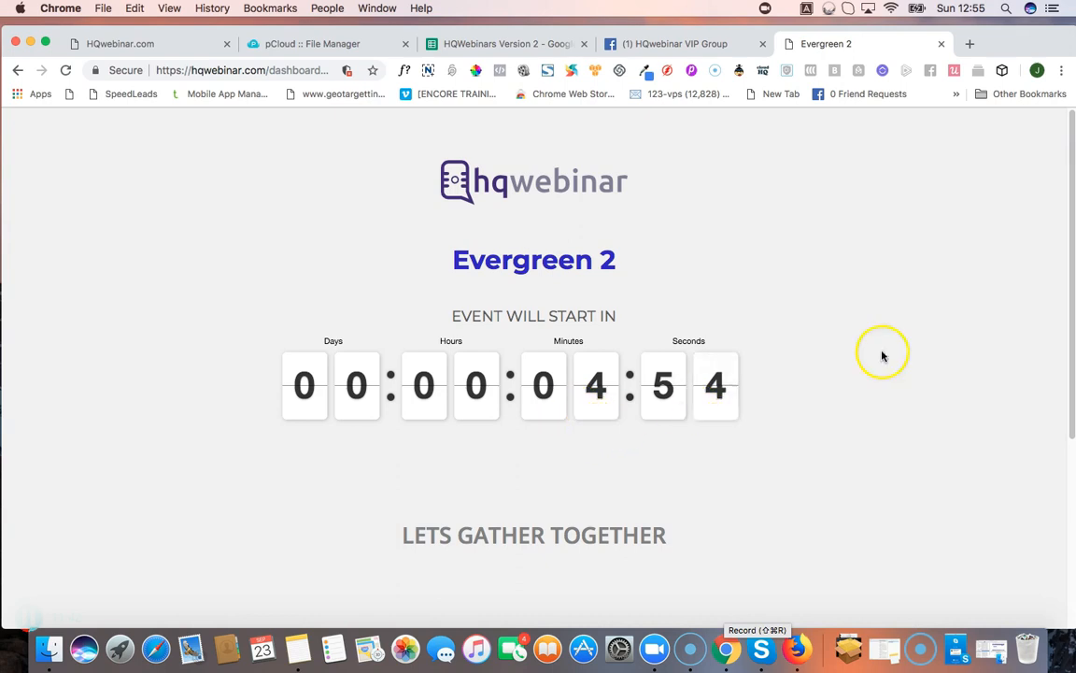
Step: Register for the Evergreen 2 webinar with the attendee's name and e-mail address
{"action": "left_click_drag", "start_coordinate": [1068, 155], "coordinate": [1066, 347]}
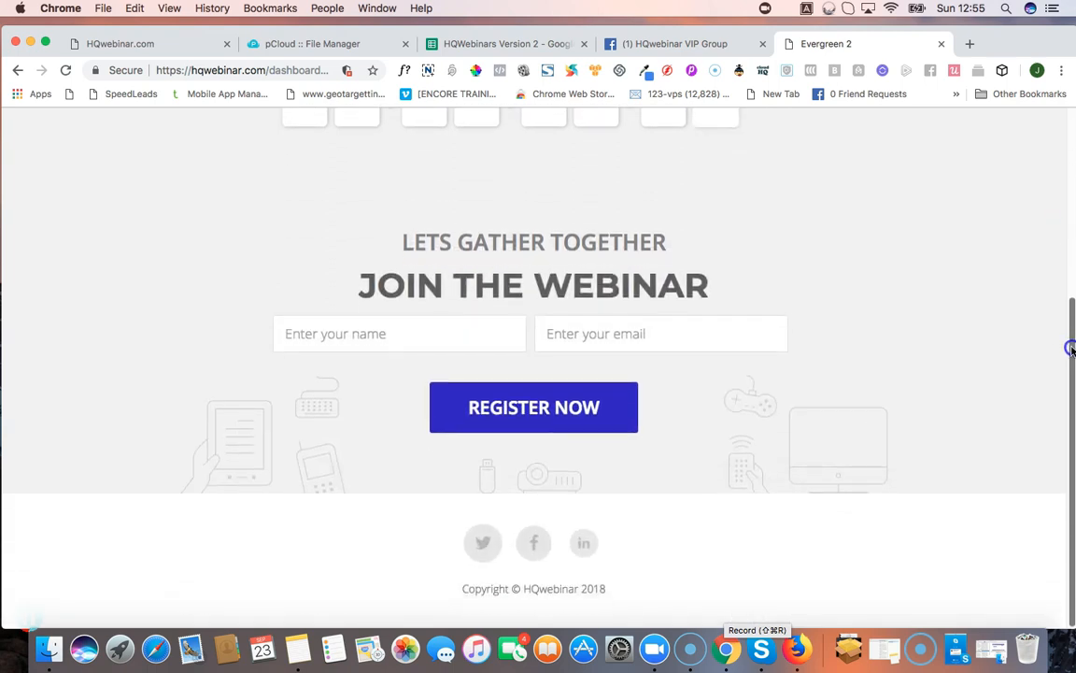
{"action": "left_click", "coordinate": [400, 336]}
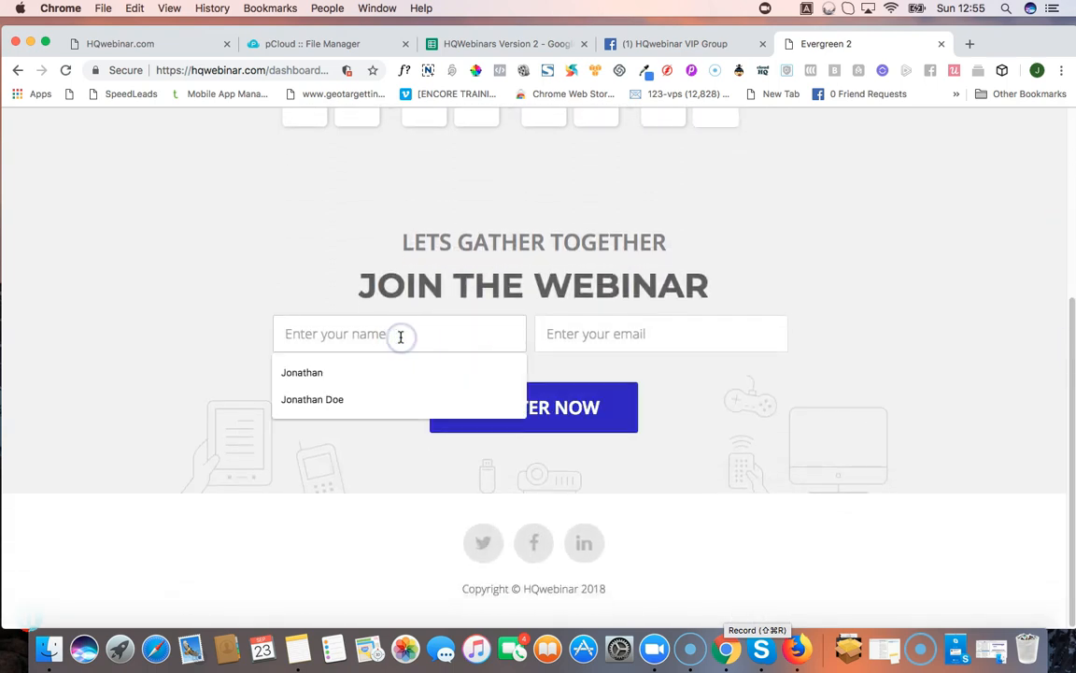
{"action": "left_click", "coordinate": [343, 401]}
{"action": "left_click", "coordinate": [622, 339]}
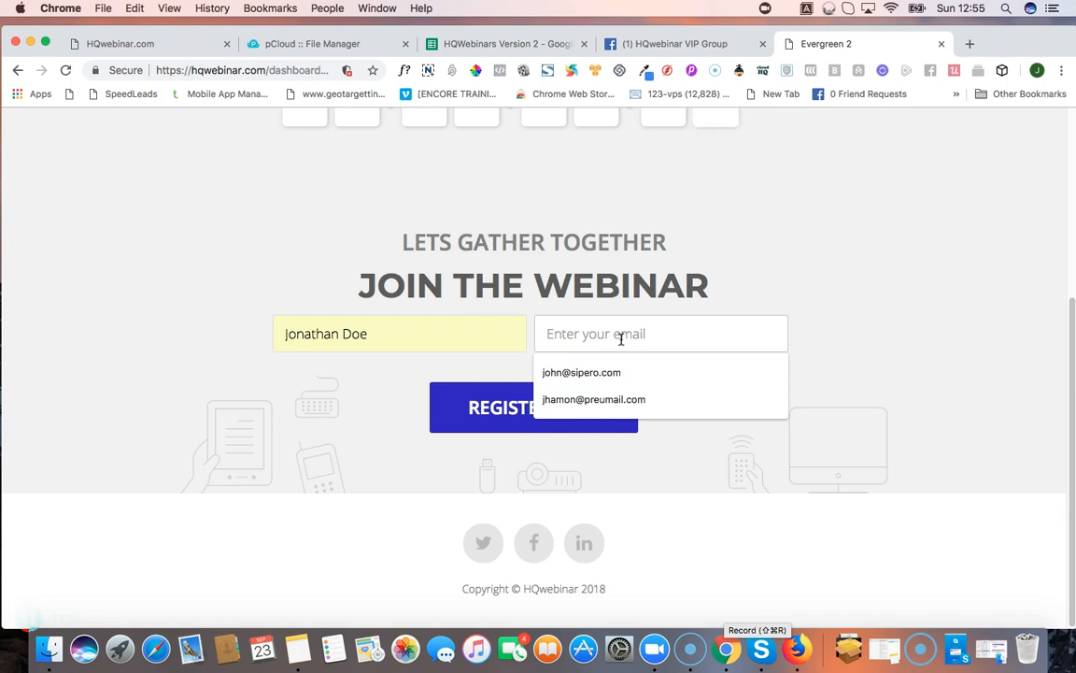
{"action": "type", "text": "john"}
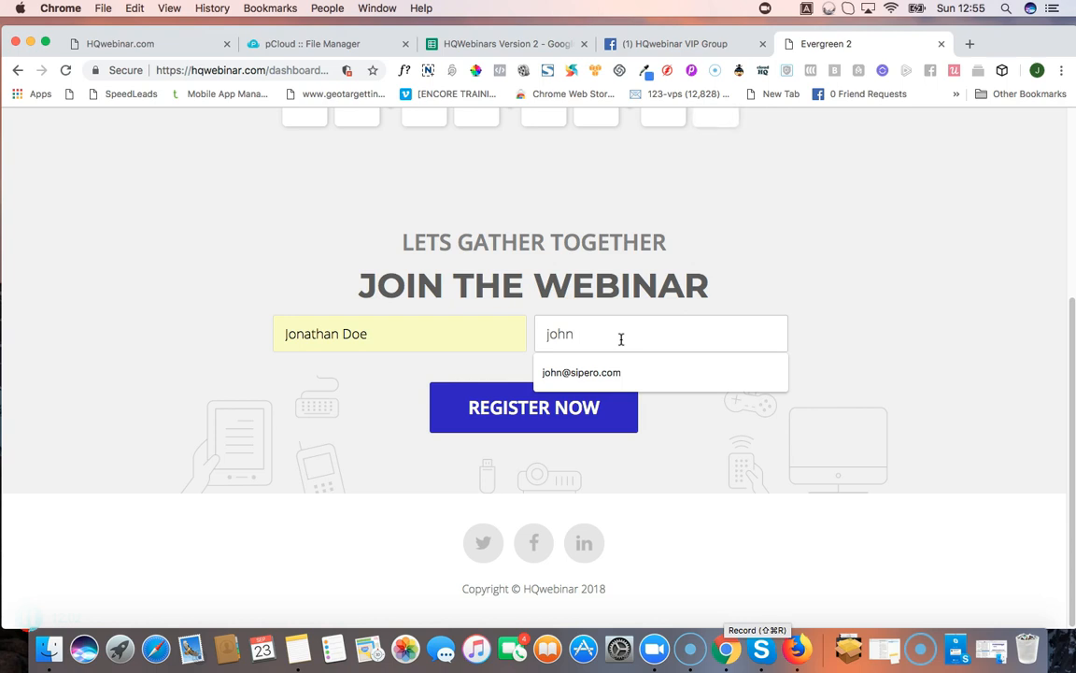
{"action": "type", "text": "@blah.com"}
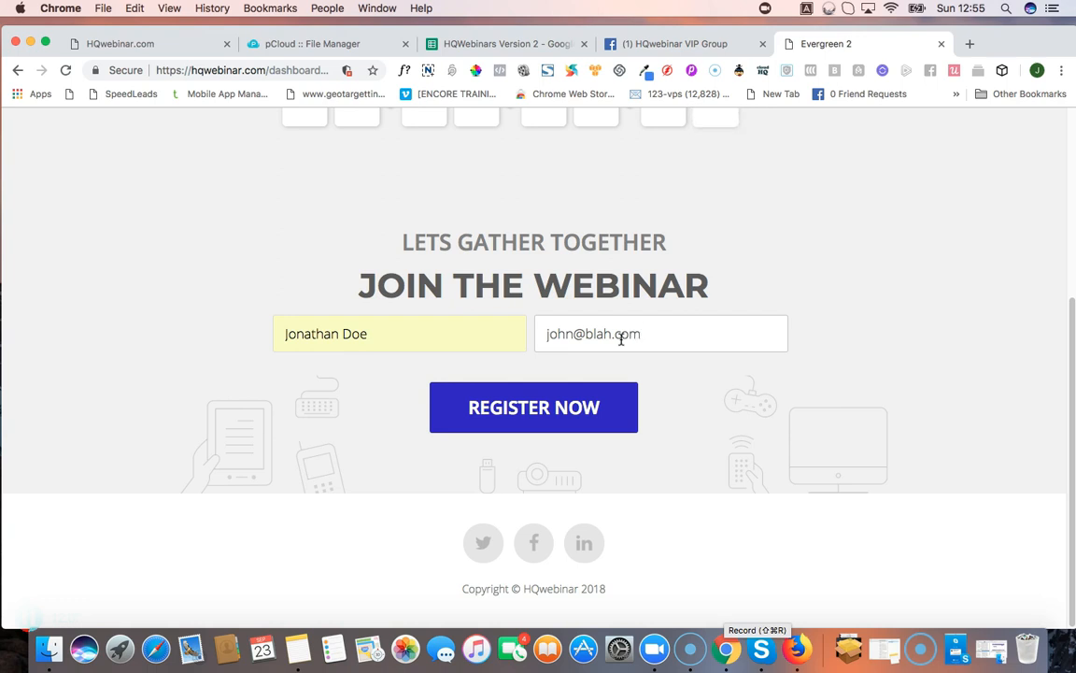
{"action": "left_click", "coordinate": [522, 414]}
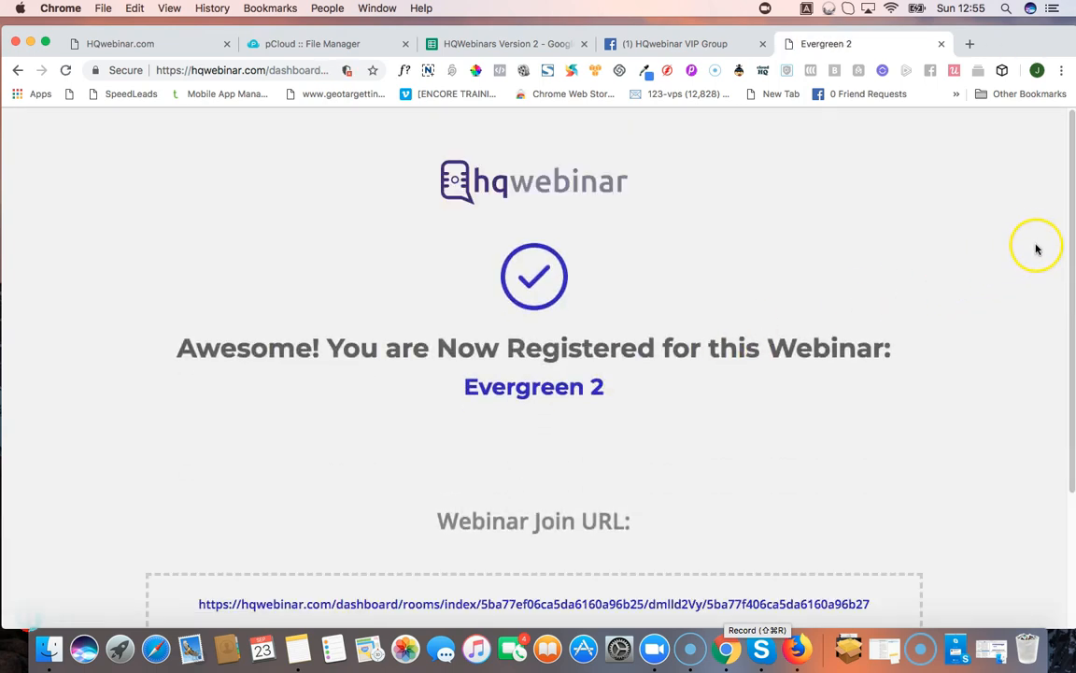
Step: Enter the Evergreen 2 webinar room through the join URL on the registration confirmation page
{"action": "left_click_drag", "start_coordinate": [1071, 143], "coordinate": [1072, 280]}
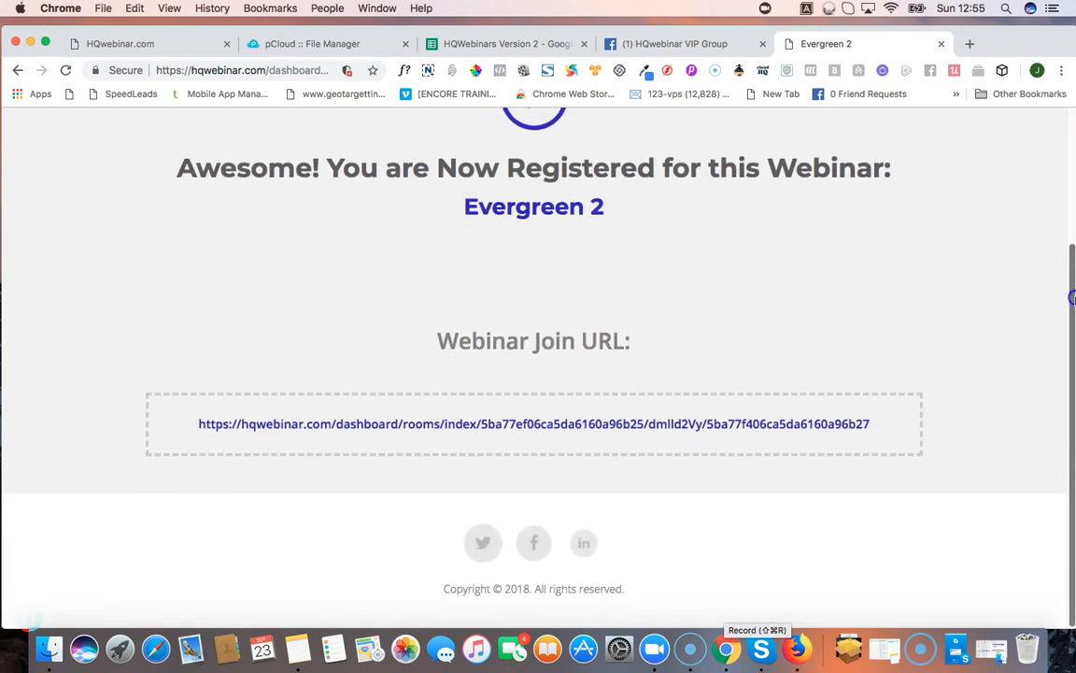
{"action": "left_click", "coordinate": [538, 426]}
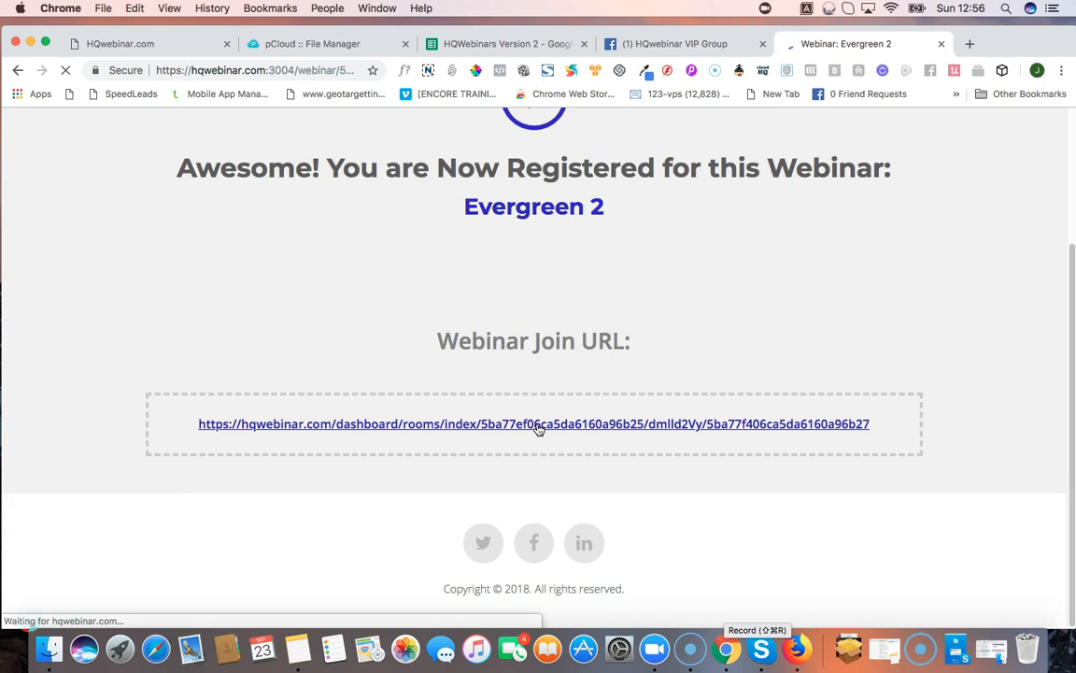